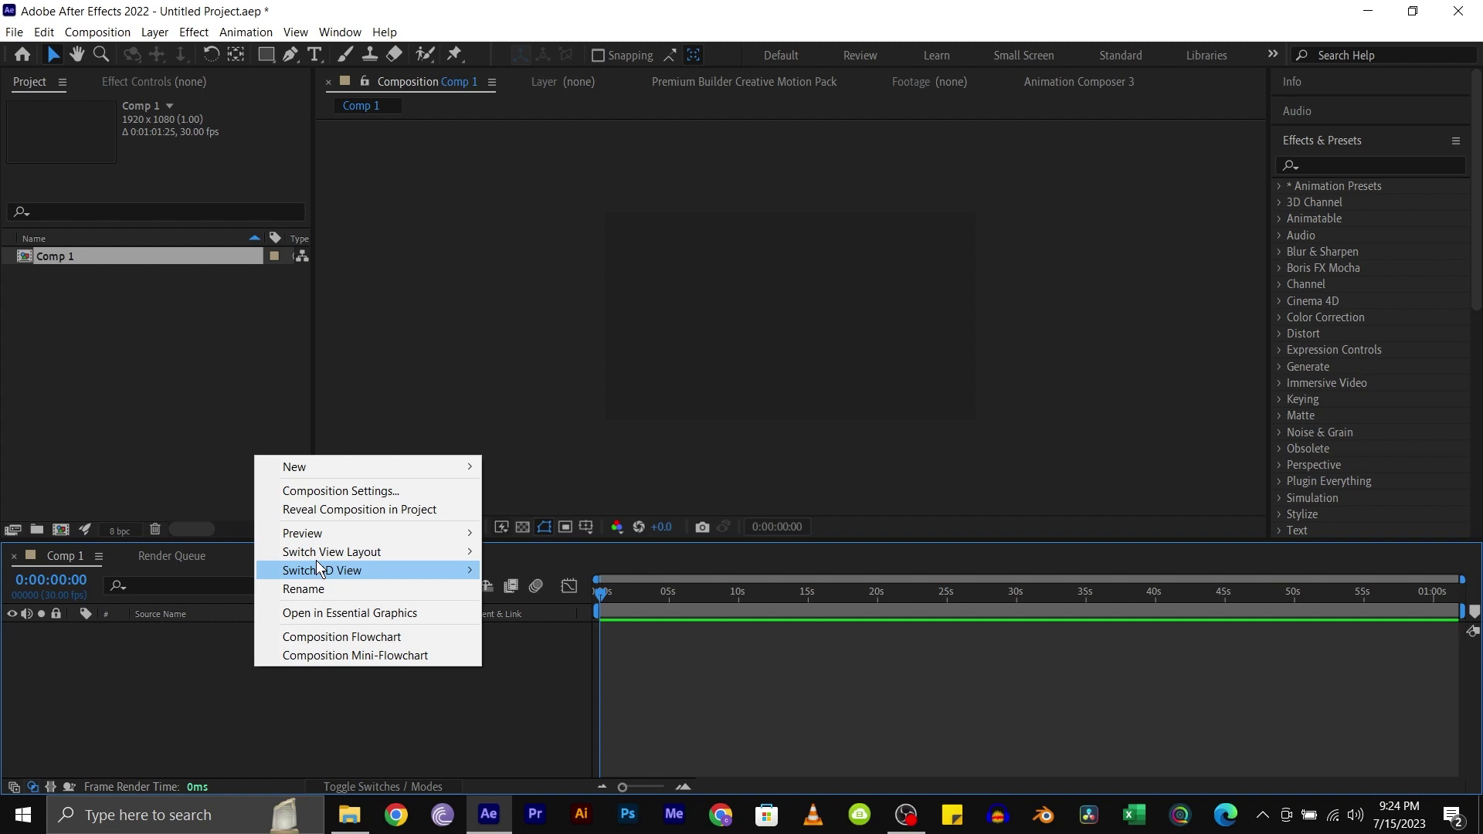
- Create a full-frame 1920×1080 red solid, Red Solid 1, with colour E60000
mouse_move(350, 470)
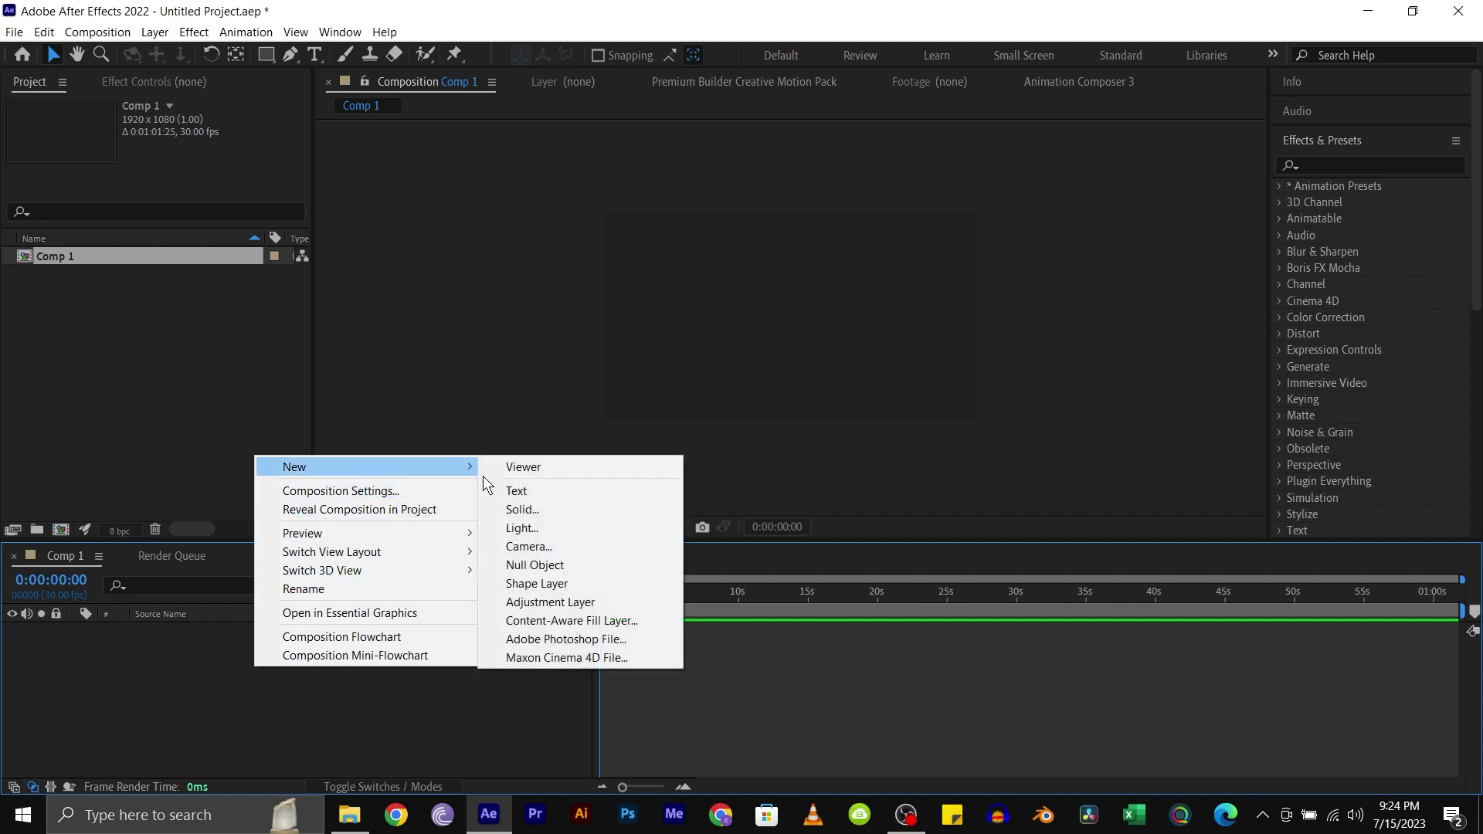
left_click(577, 513)
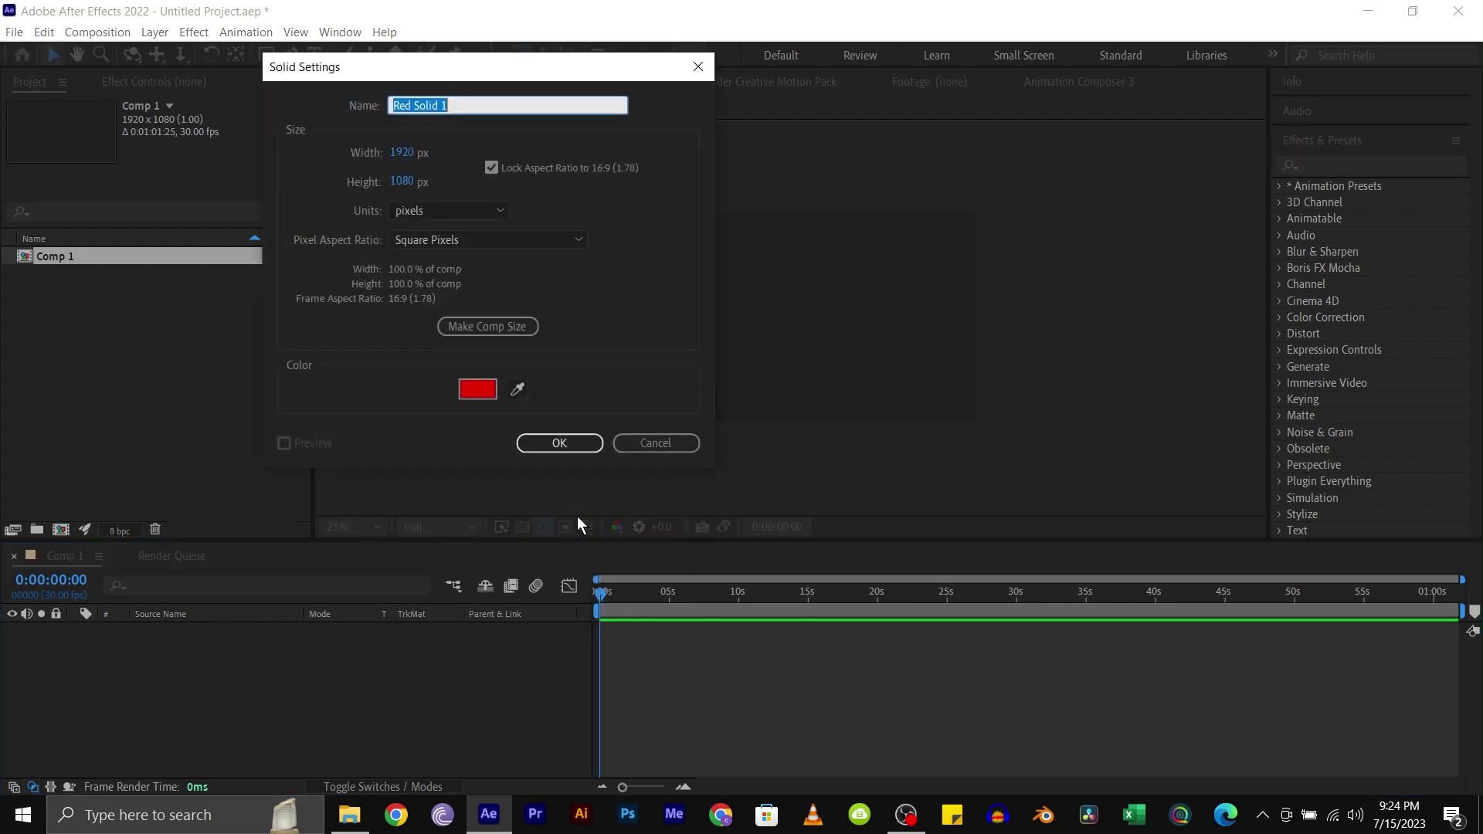
left_click(487, 388)
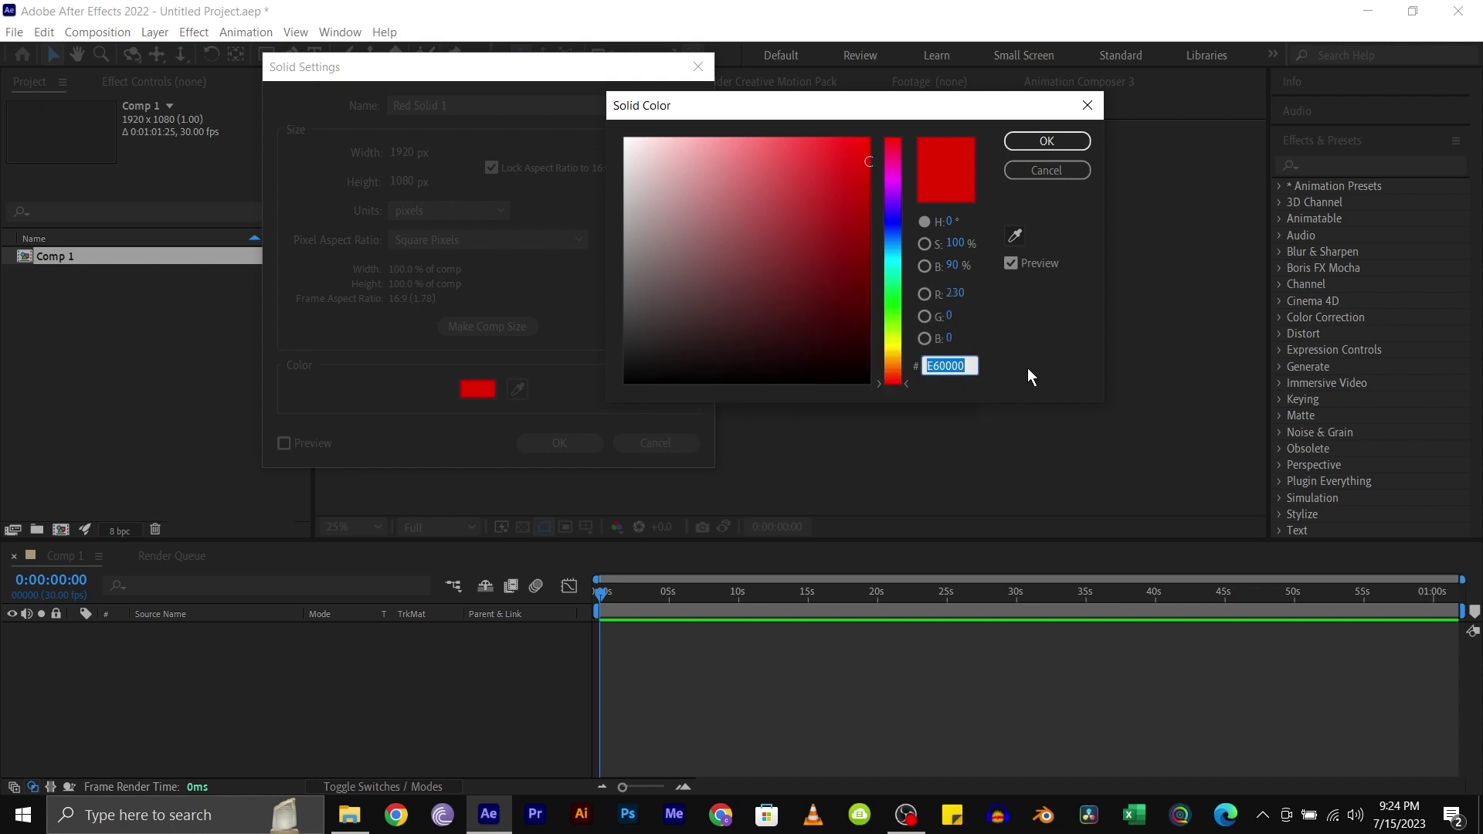
left_click(1048, 142)
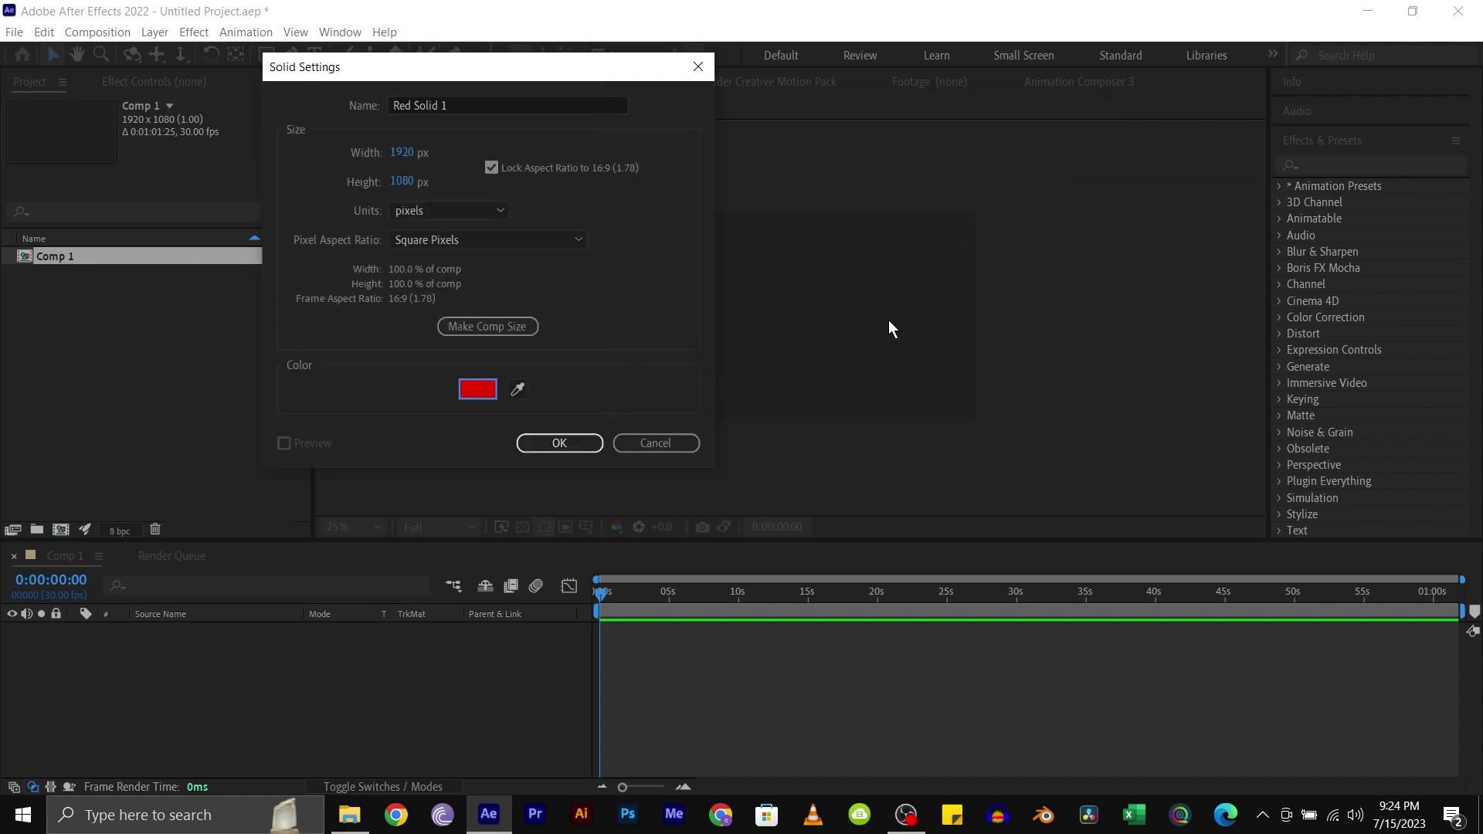
left_click(533, 440)
- Open a new browser tab and load the Pexels website
right_click(432, 498)
key("Escape")
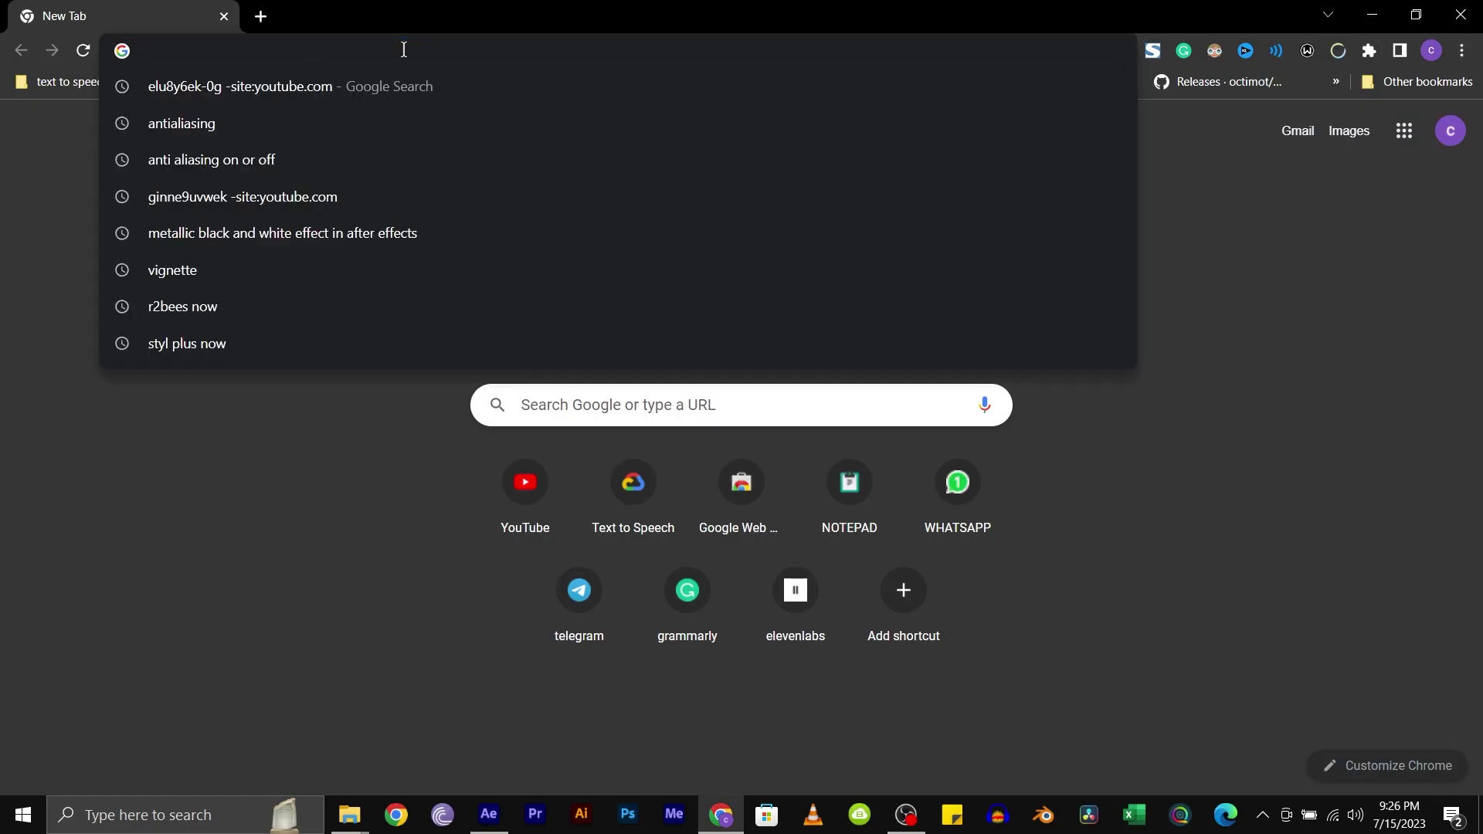
type("p")
key("Return")
- Switch the Pexels search to Videos and search for 'paper texture'
left_click(503, 392)
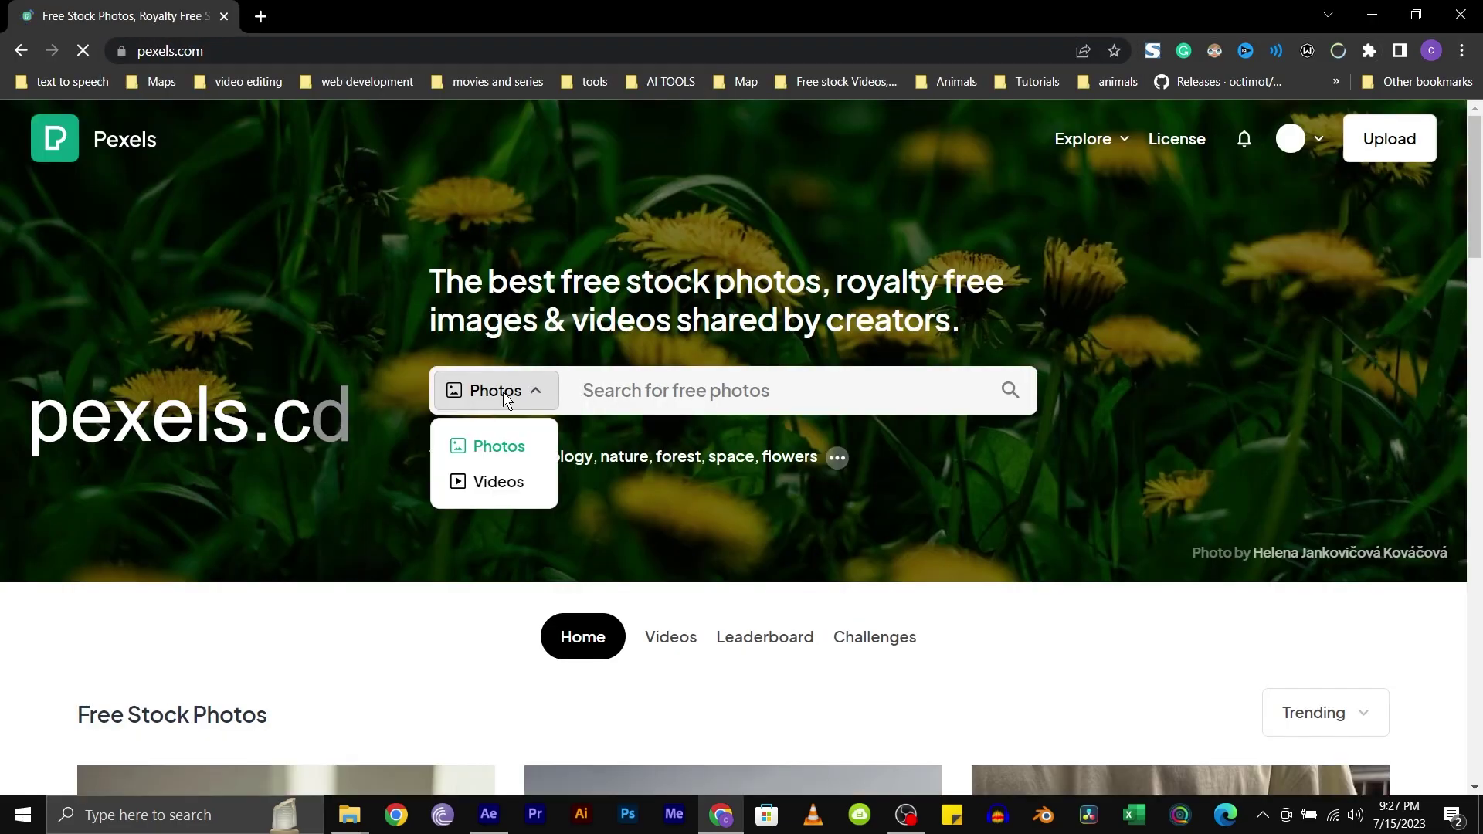
left_click(498, 481)
left_click(597, 371)
type("paper text")
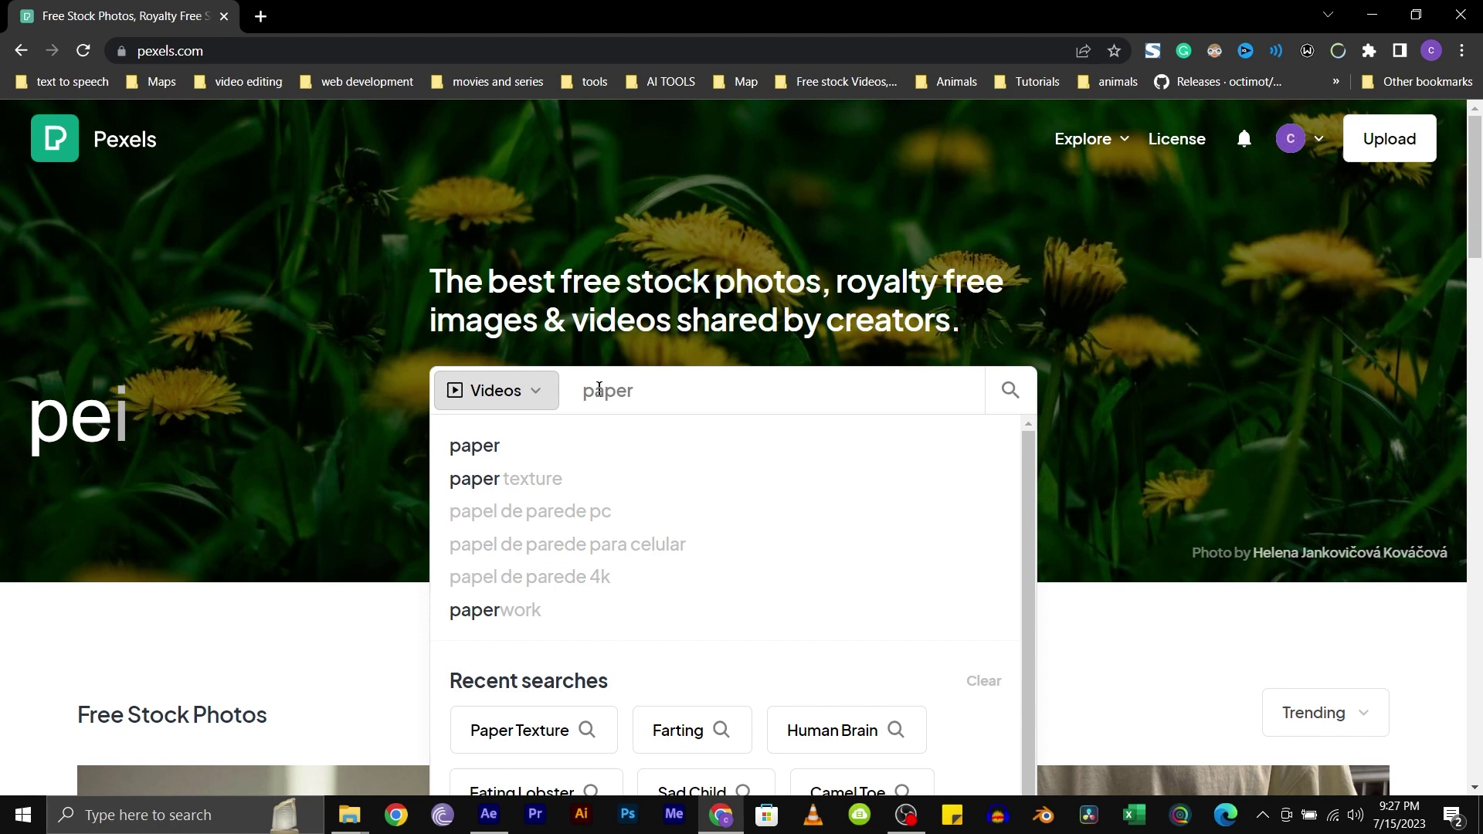
type("ure")
key("Return")
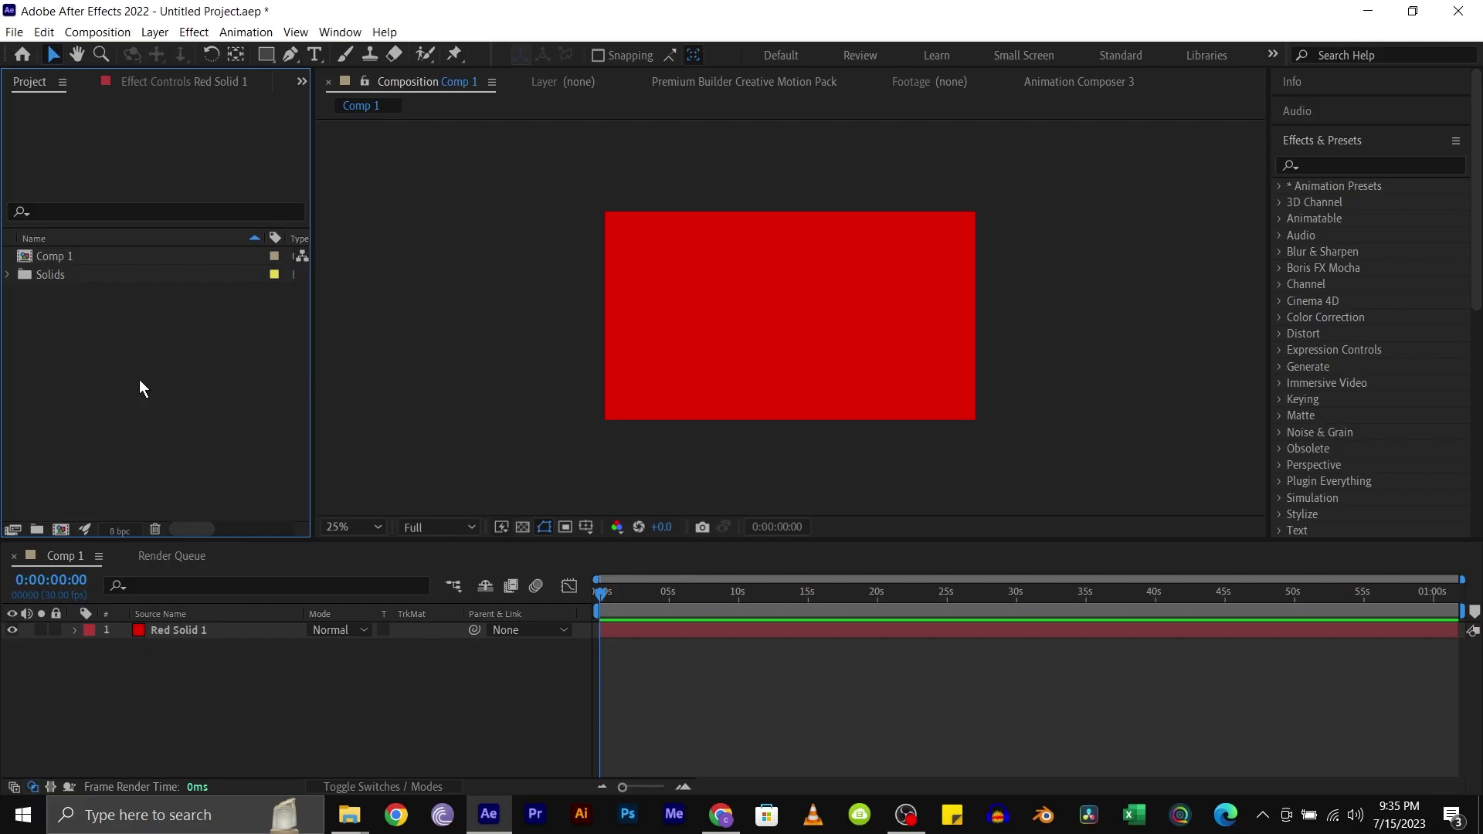
- Import video (1080p).mp4 and place it in Comp 1 above the red solid
double_click(139, 379)
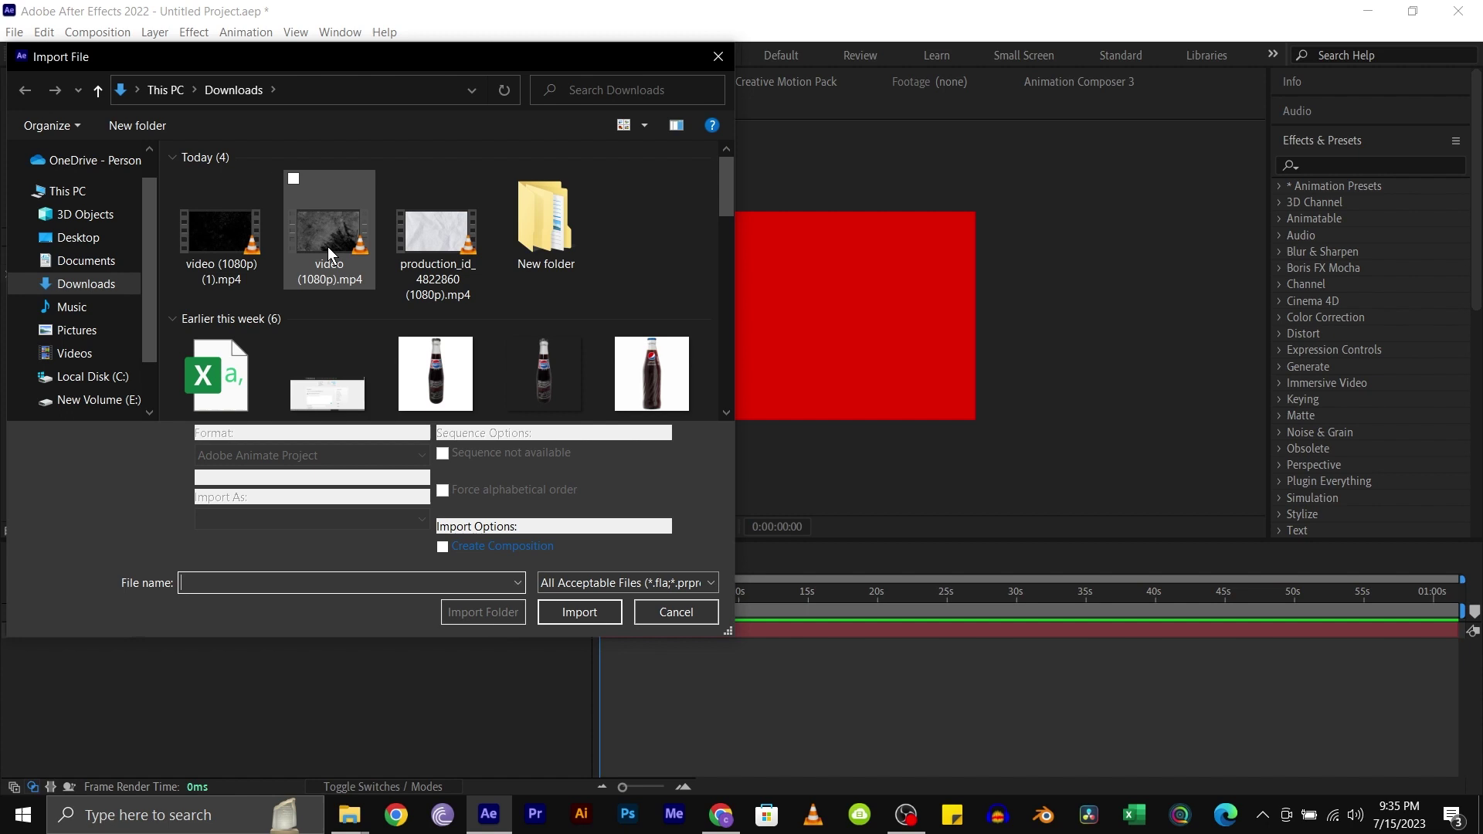
double_click(328, 248)
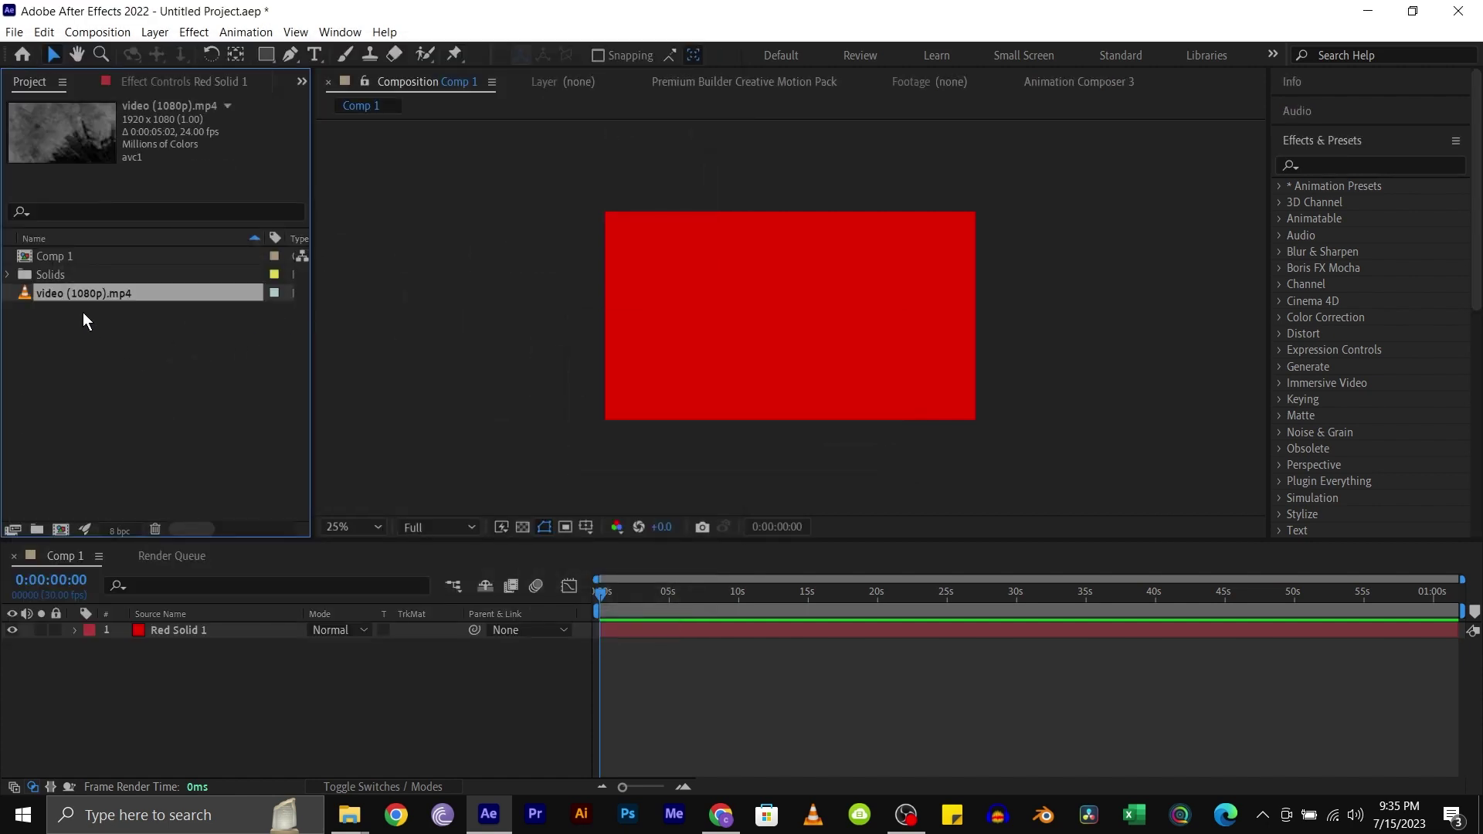
left_click_drag(85, 293, 228, 624)
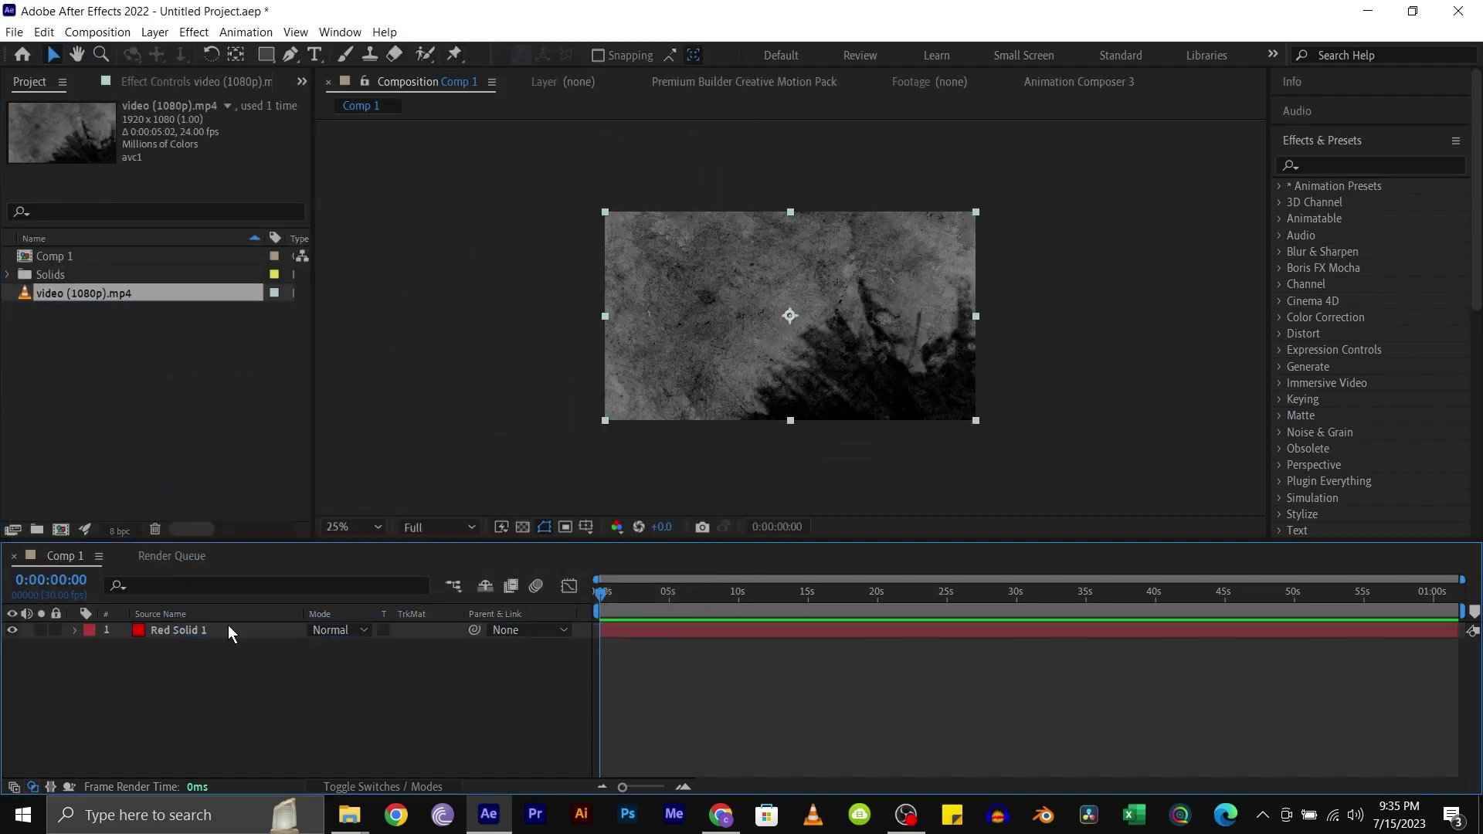
- Blend the paper texture layer as Overlay at 75% opacity
left_click(359, 630)
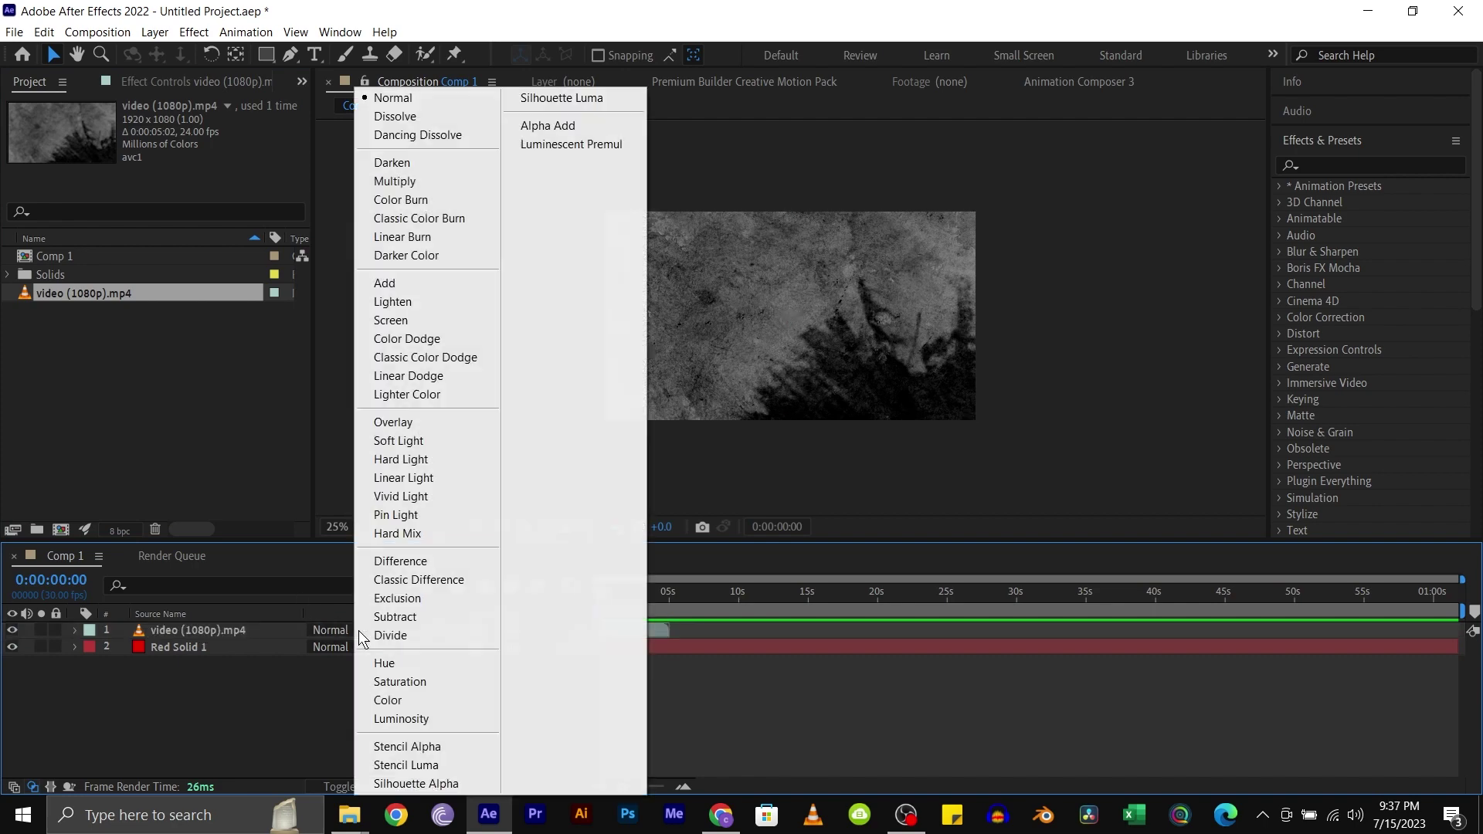
left_click(411, 424)
key("t")
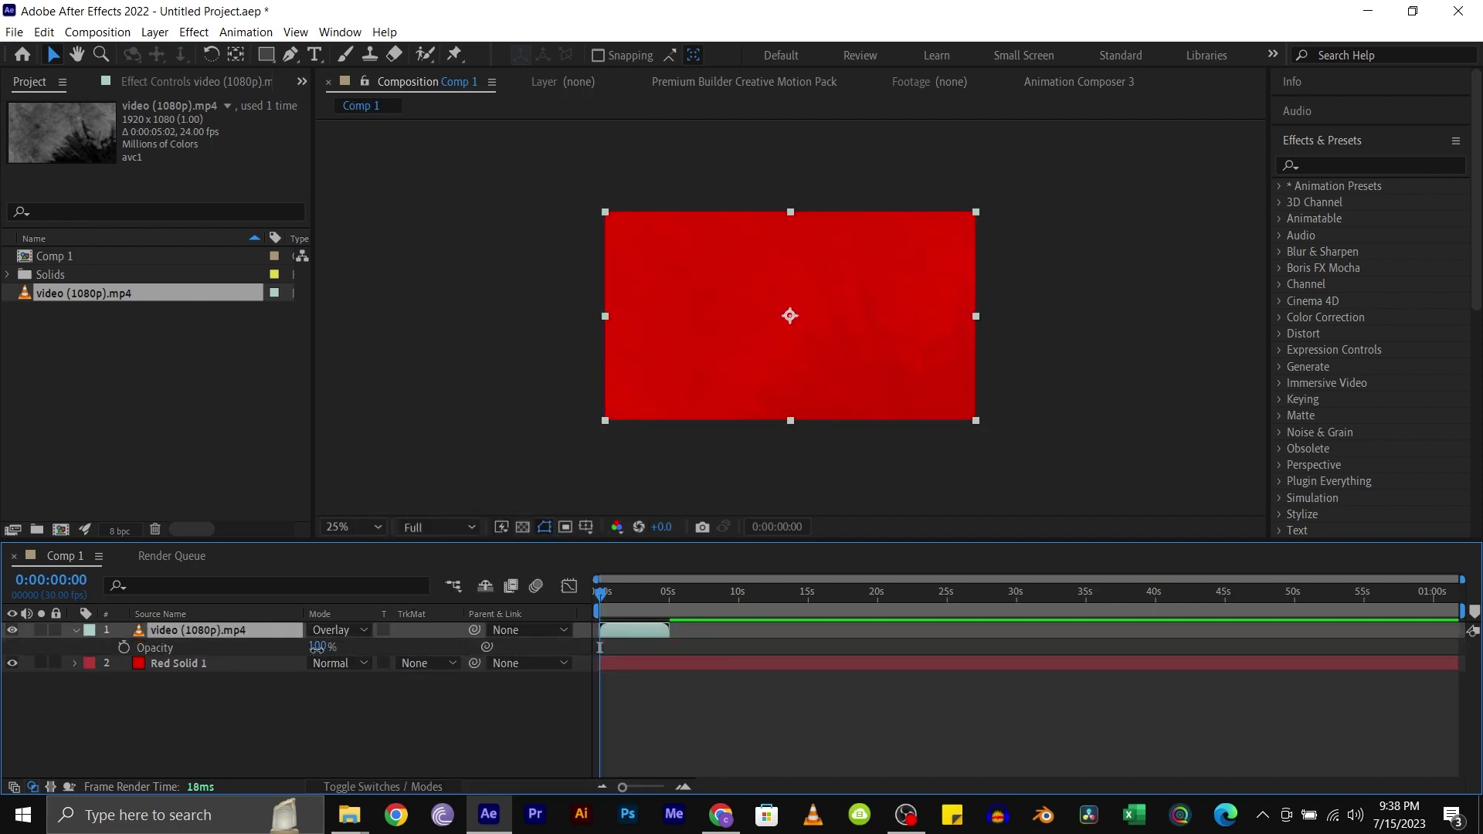
left_click_drag(315, 647, 304, 657)
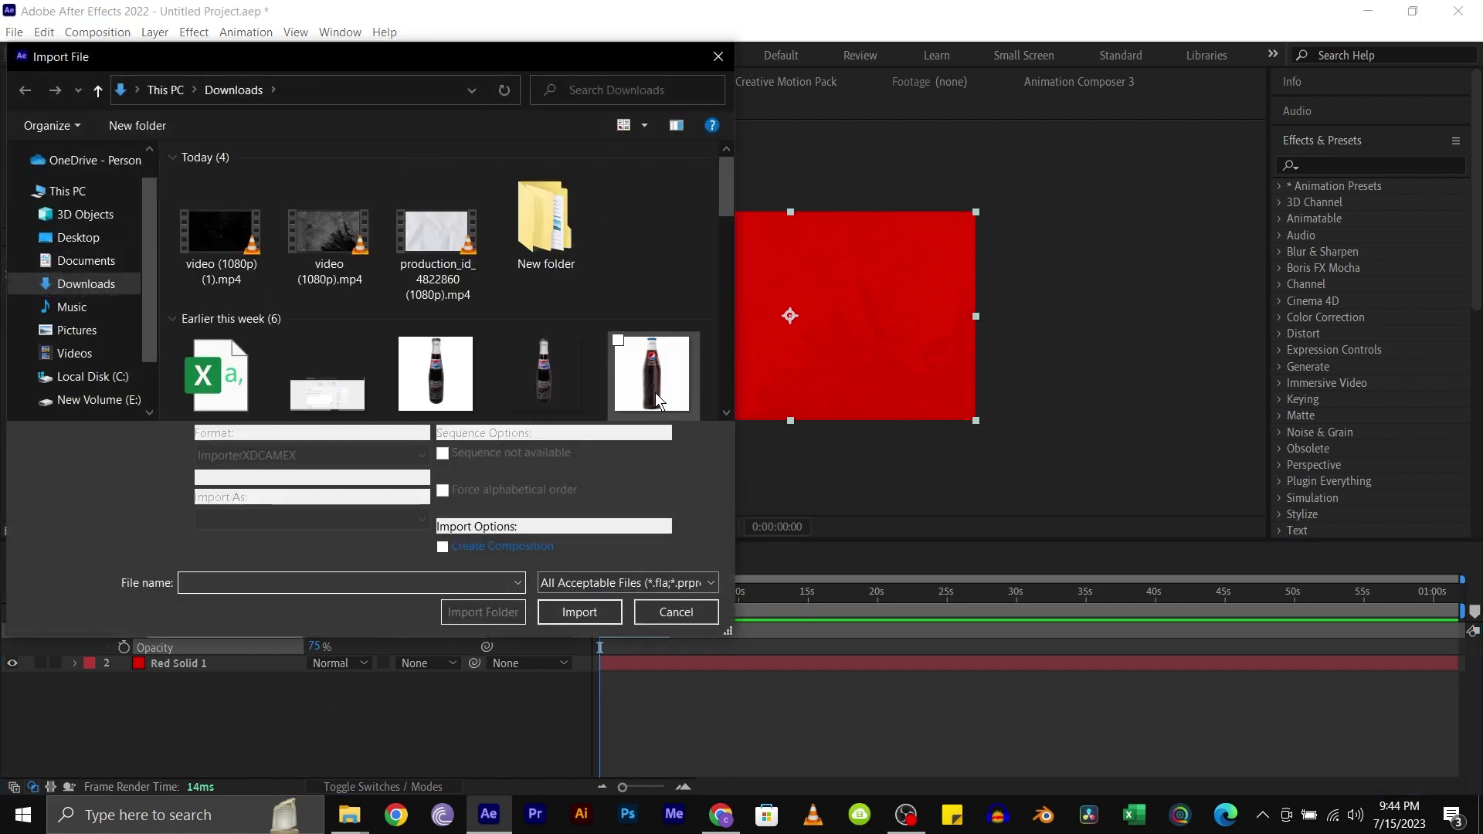
- Import Old film footage overlay.mp4 and scrub through it at 50% zoom in its footage viewer
scroll(350, 276, "down", 5)
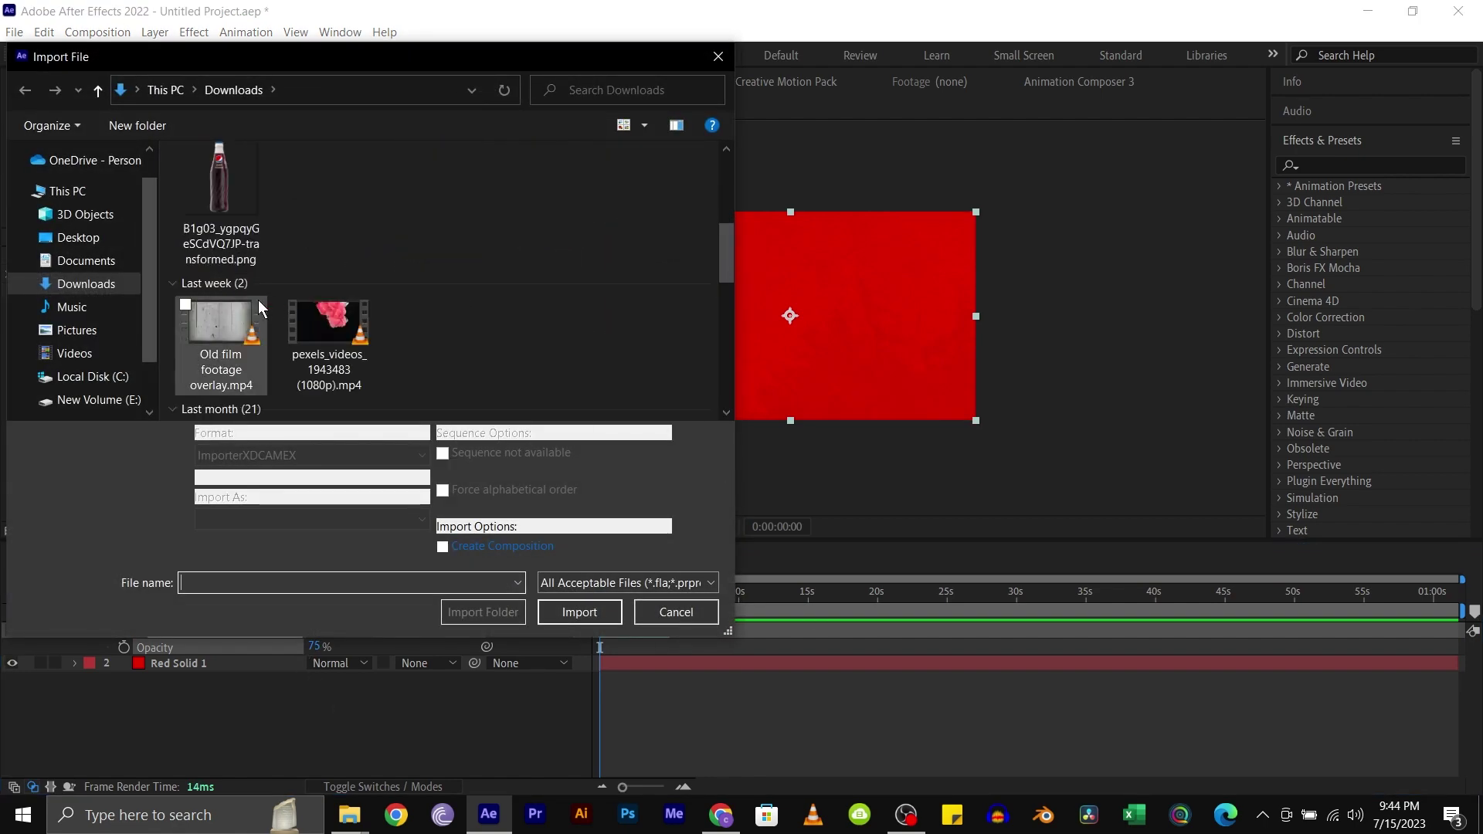
double_click(215, 327)
double_click(119, 275)
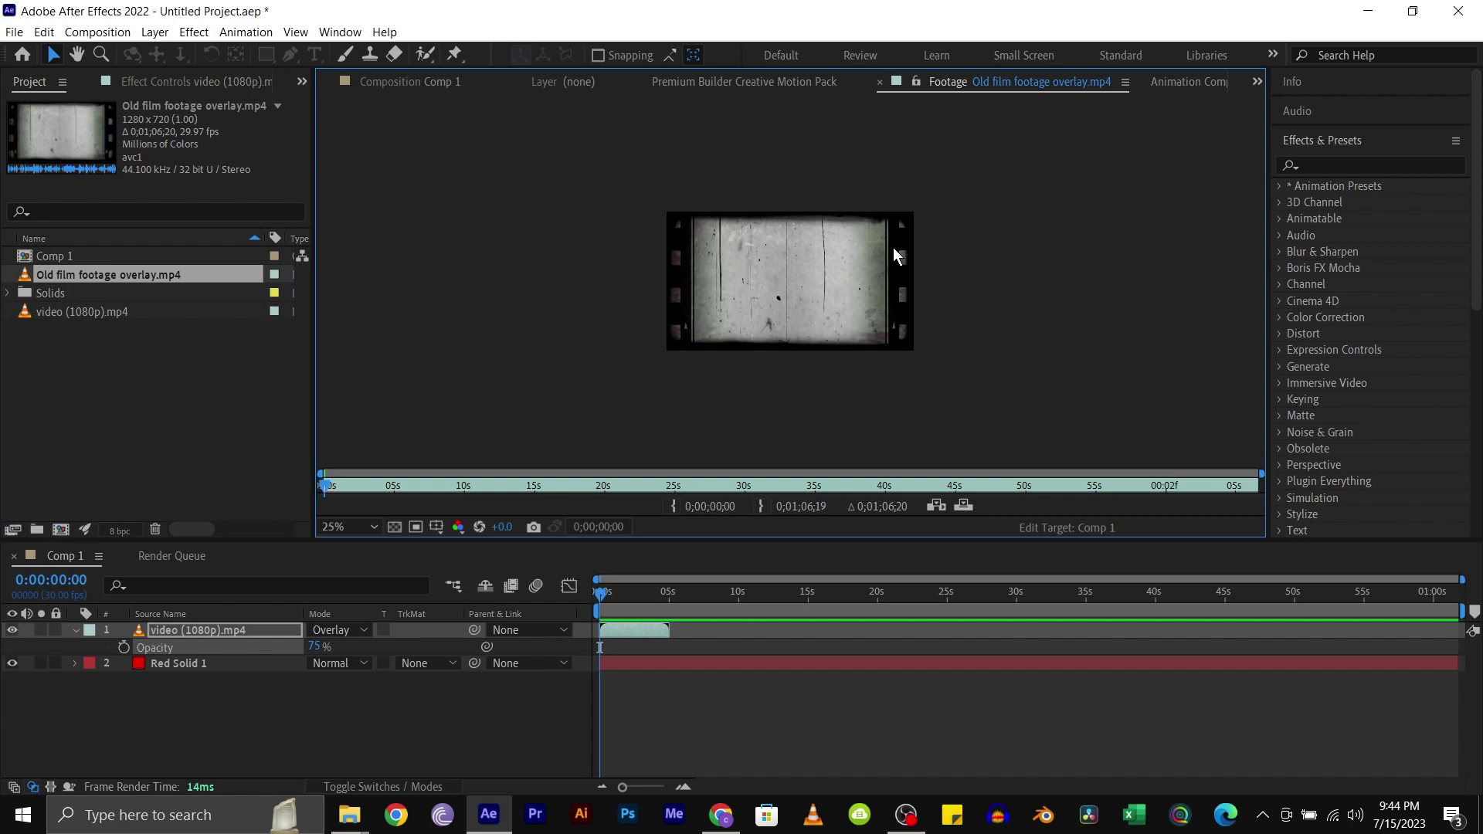
key("period")
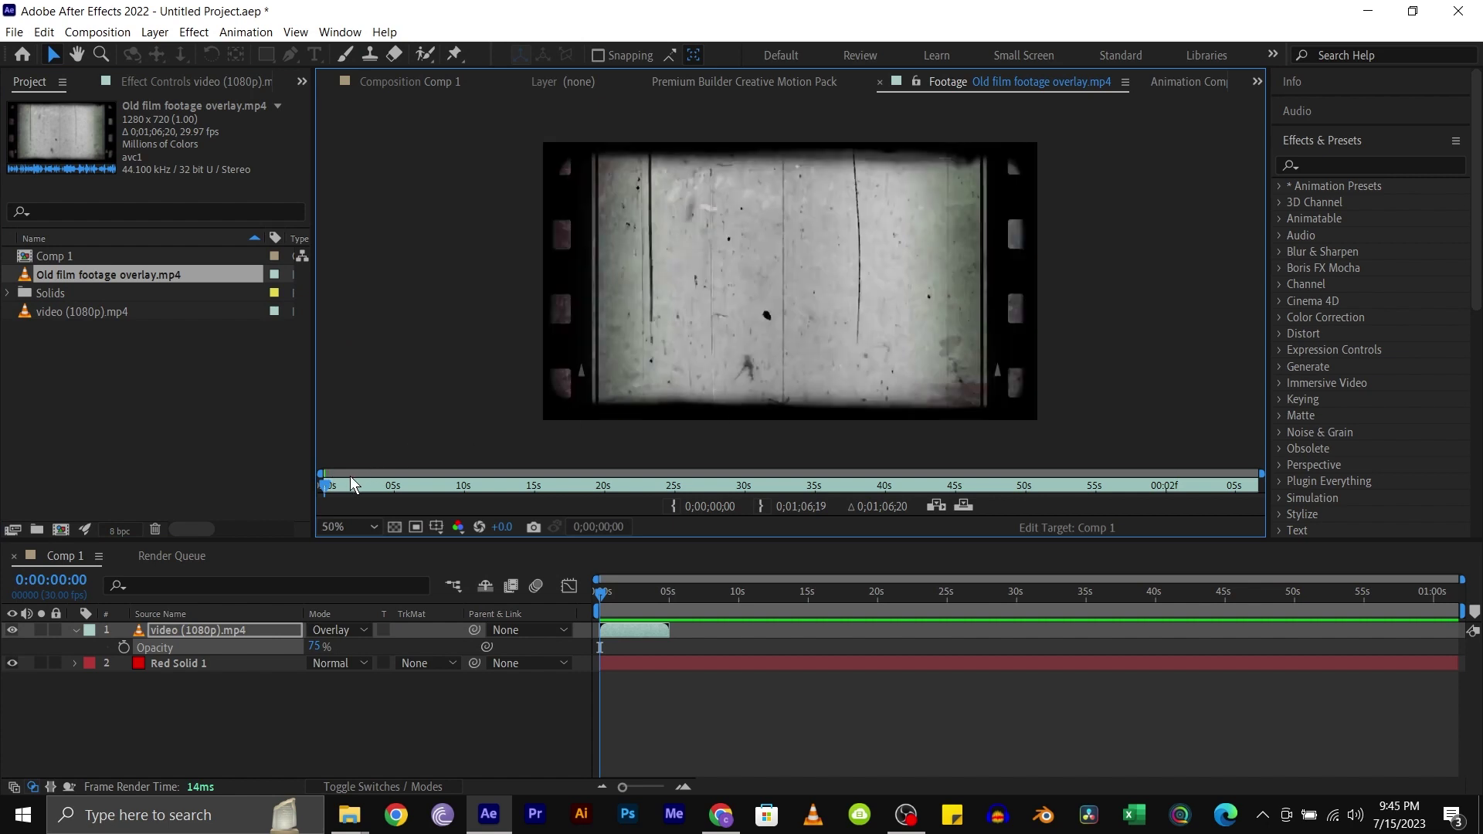
mouse_move(351, 477)
left_mouse_down()
mouse_move(484, 484)
mouse_move(318, 480)
mouse_move(376, 482)
left_mouse_up()
- Search for film grain overlays and open Motion Array's free film grain article
left_click(722, 813)
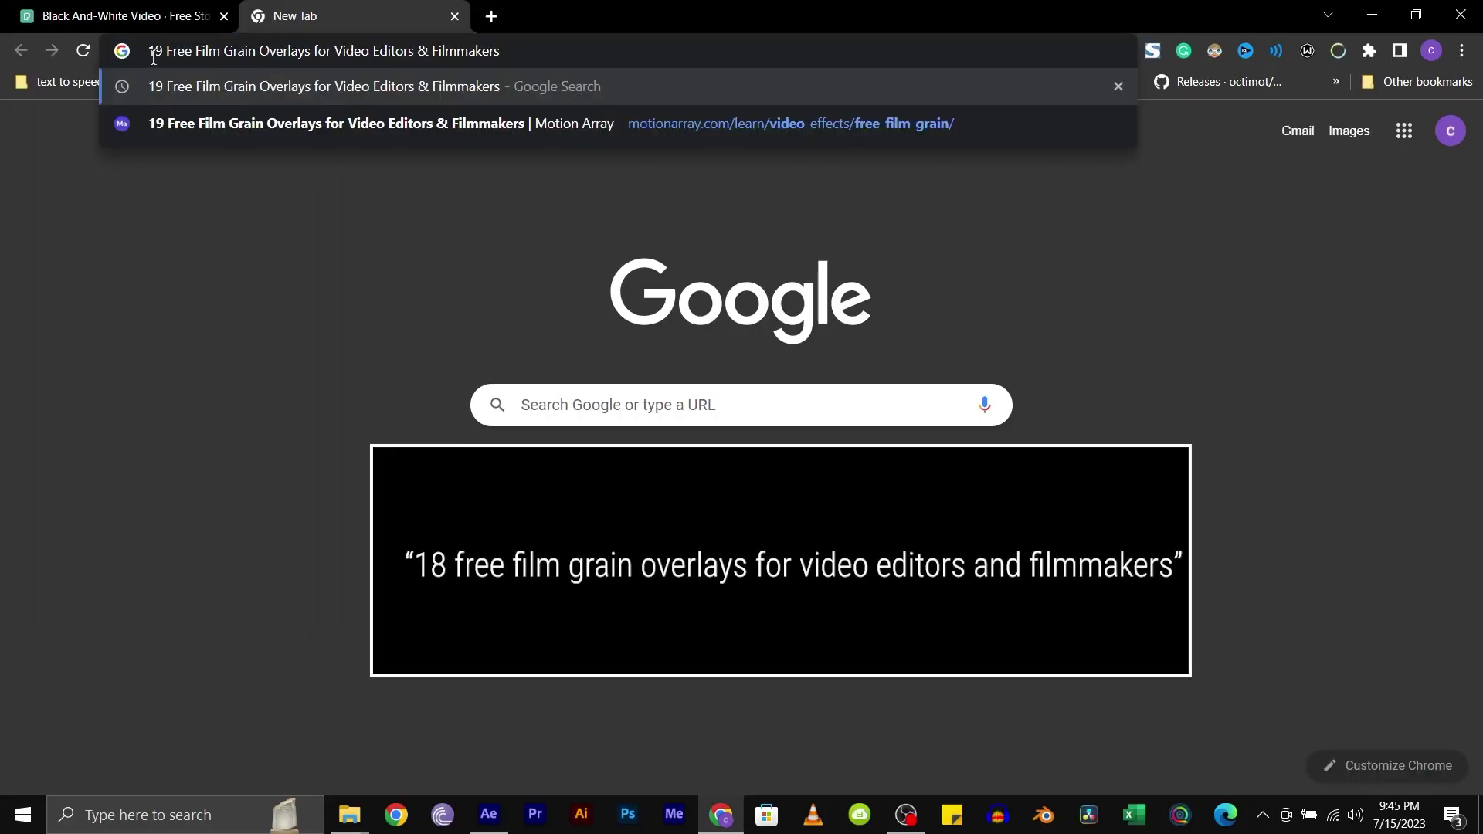
key("Return")
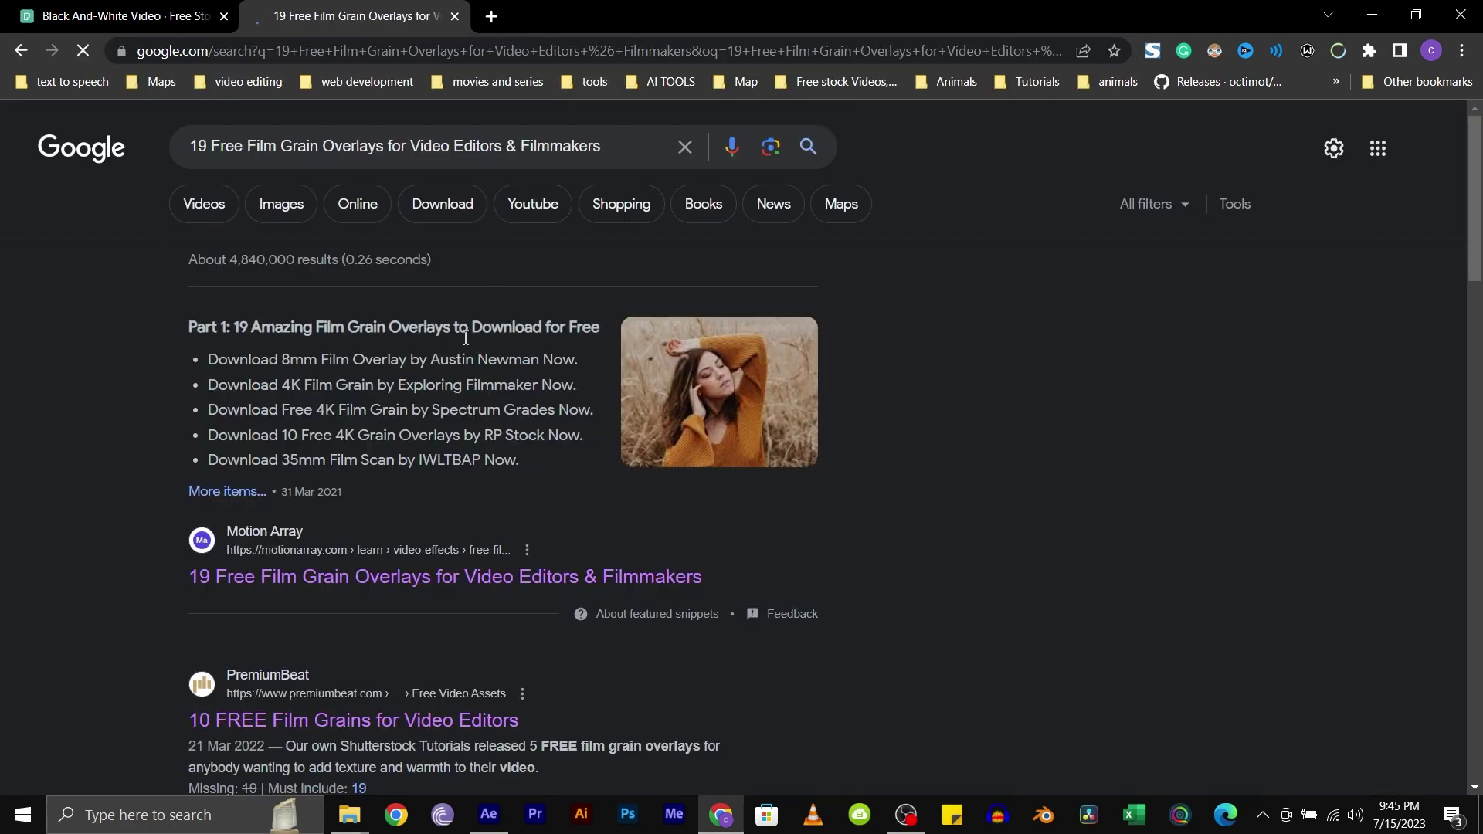
scroll(280, 299, "down", 2)
left_click(318, 385)
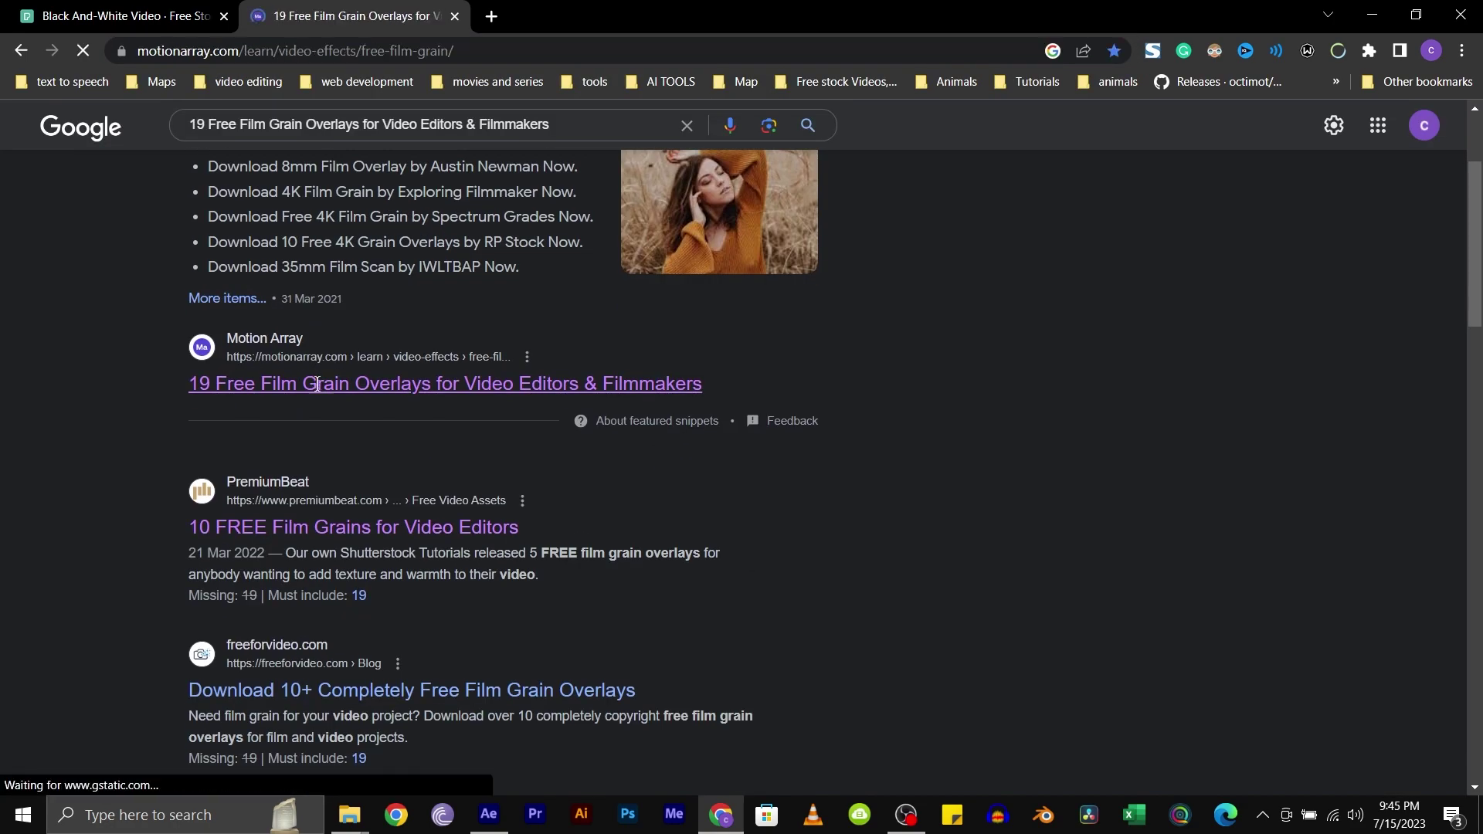
- Preview the Old Vintage Film Scratches clip and open its download options
scroll(502, 396, "down", 10)
scroll(503, 398, "down", 20)
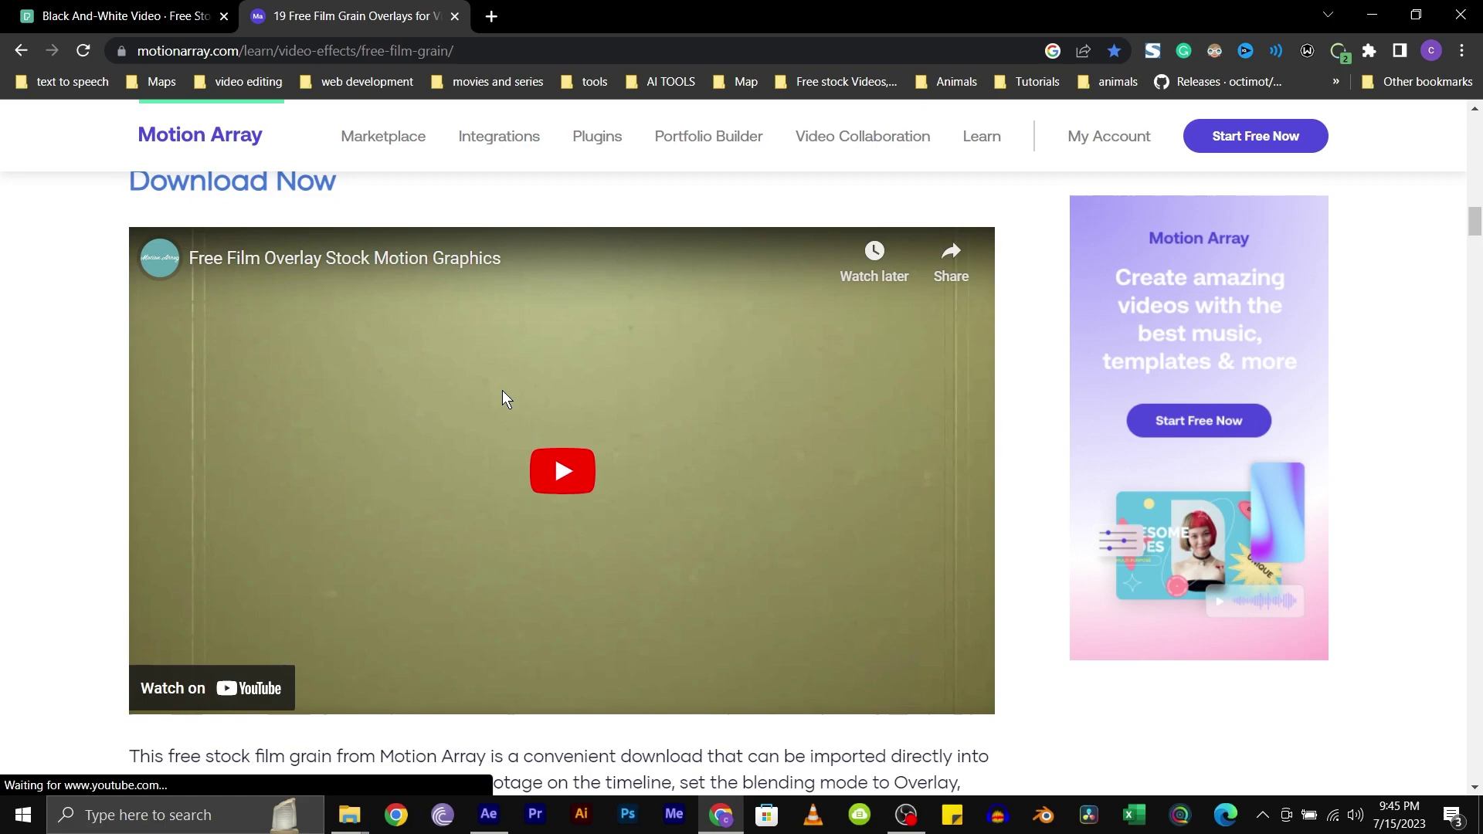
scroll(502, 391, "down", 20)
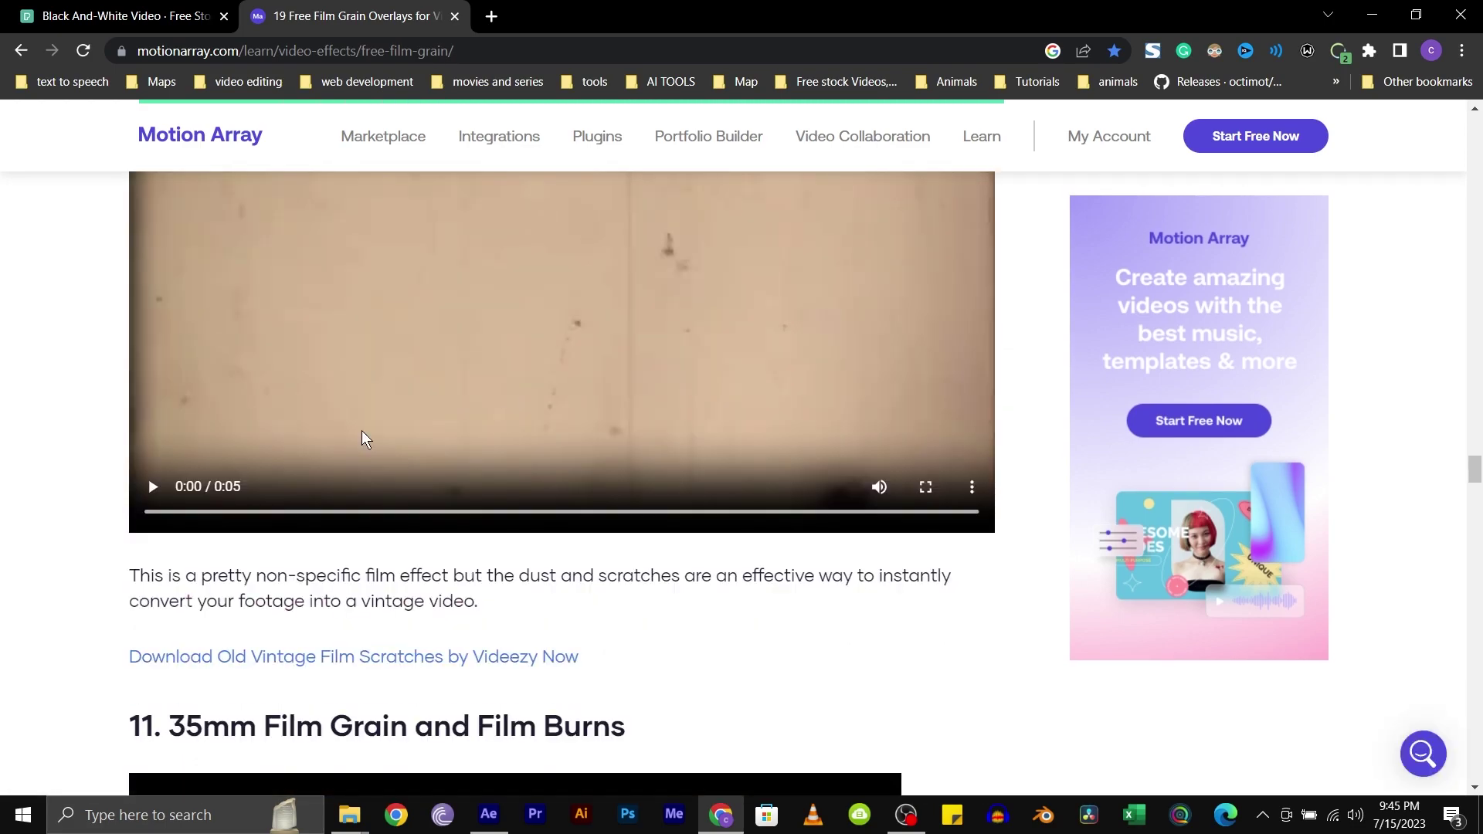
left_click(552, 447)
scroll(556, 452, "up", 2)
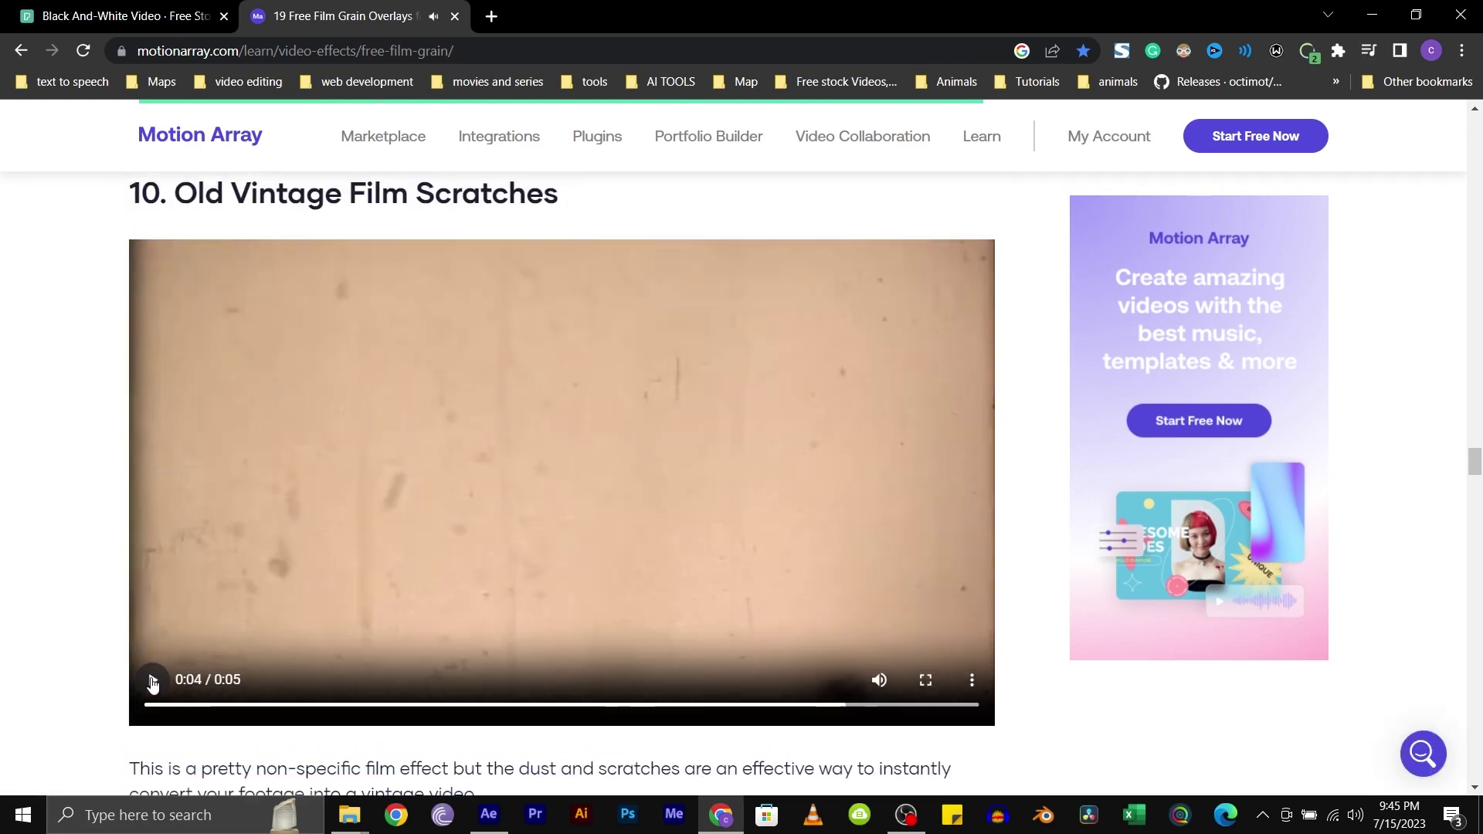
left_click(424, 473)
left_click(971, 680)
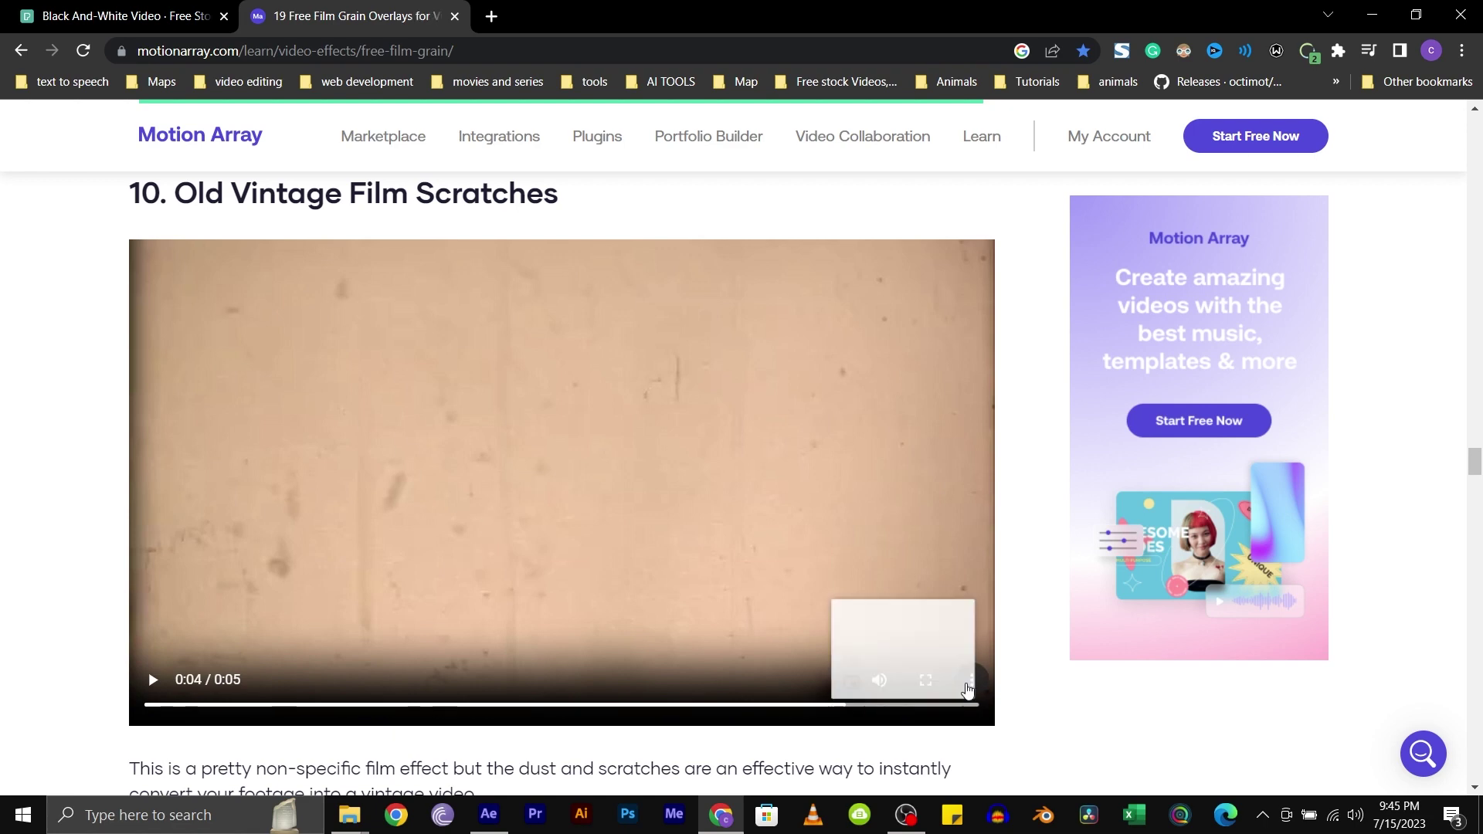
left_click(653, 208)
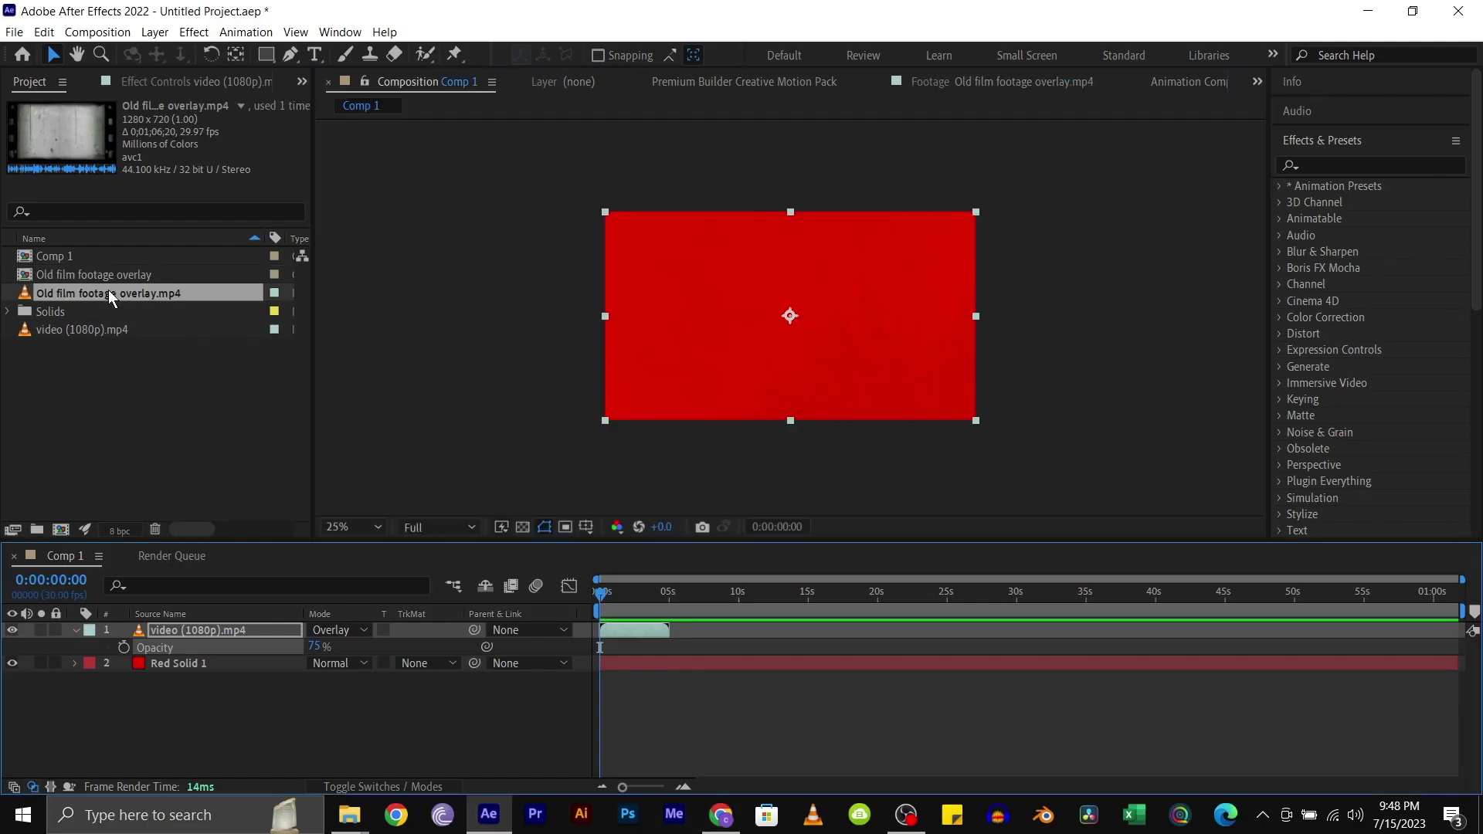
- Add Old film footage overlay.mp4 as the top layer, scaled to 188%
left_click_drag(108, 293, 192, 626)
key("s")
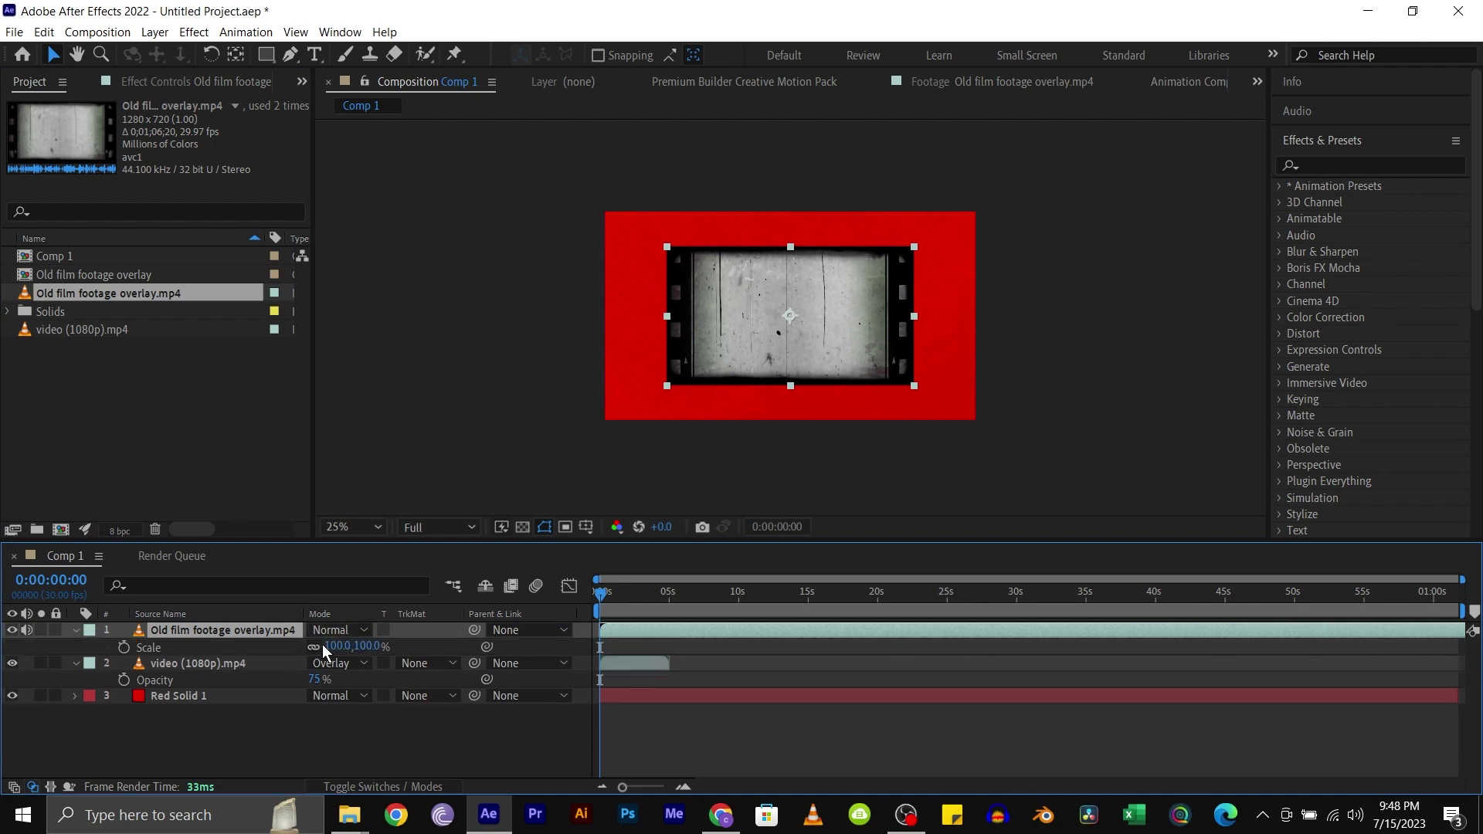
left_click_drag(330, 647, 399, 646)
- Blend the film overlay as Overlay at 43% opacity and preview the first seconds
left_click(344, 632)
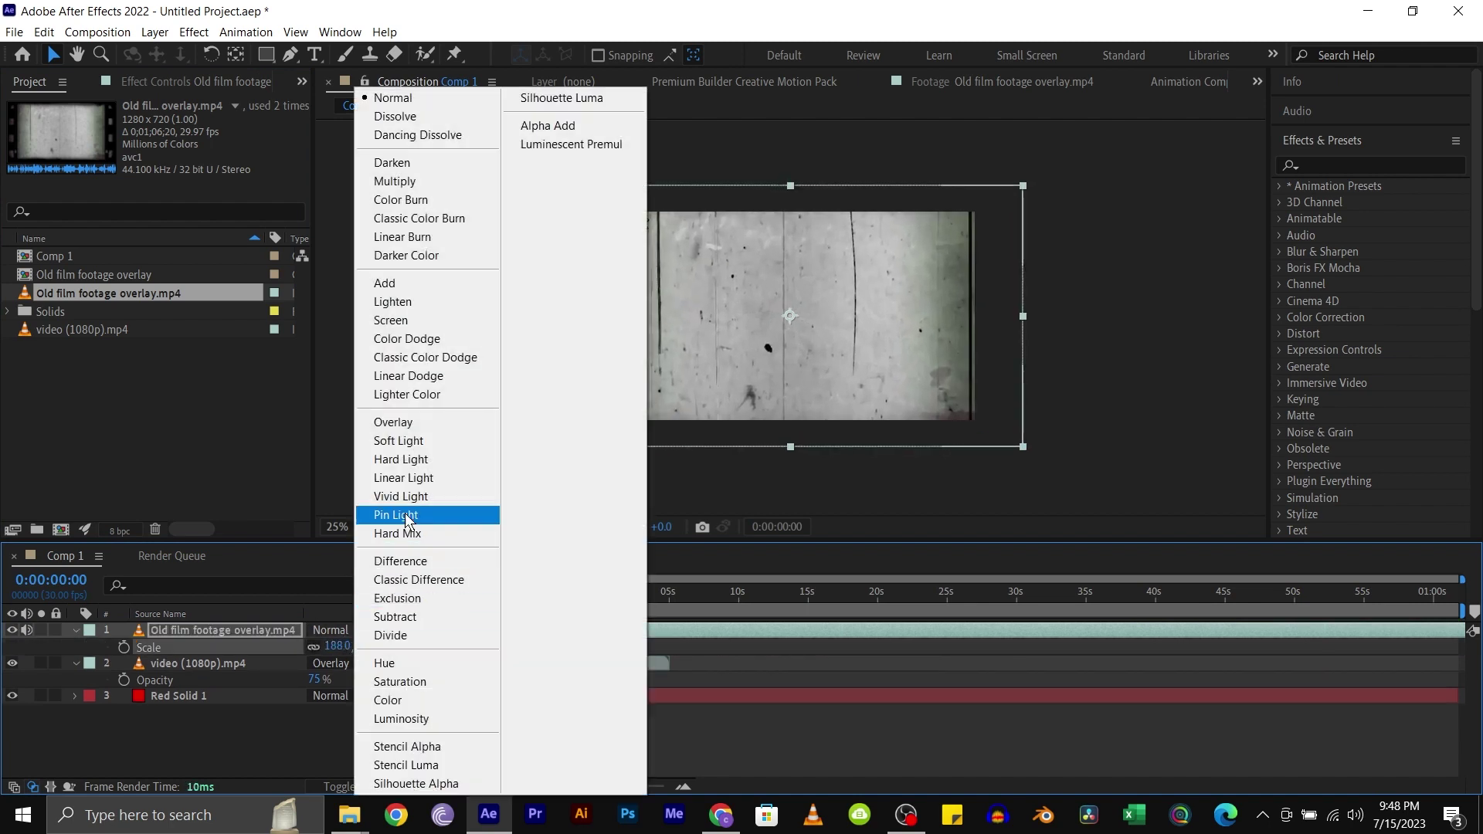
left_click(408, 422)
key("t")
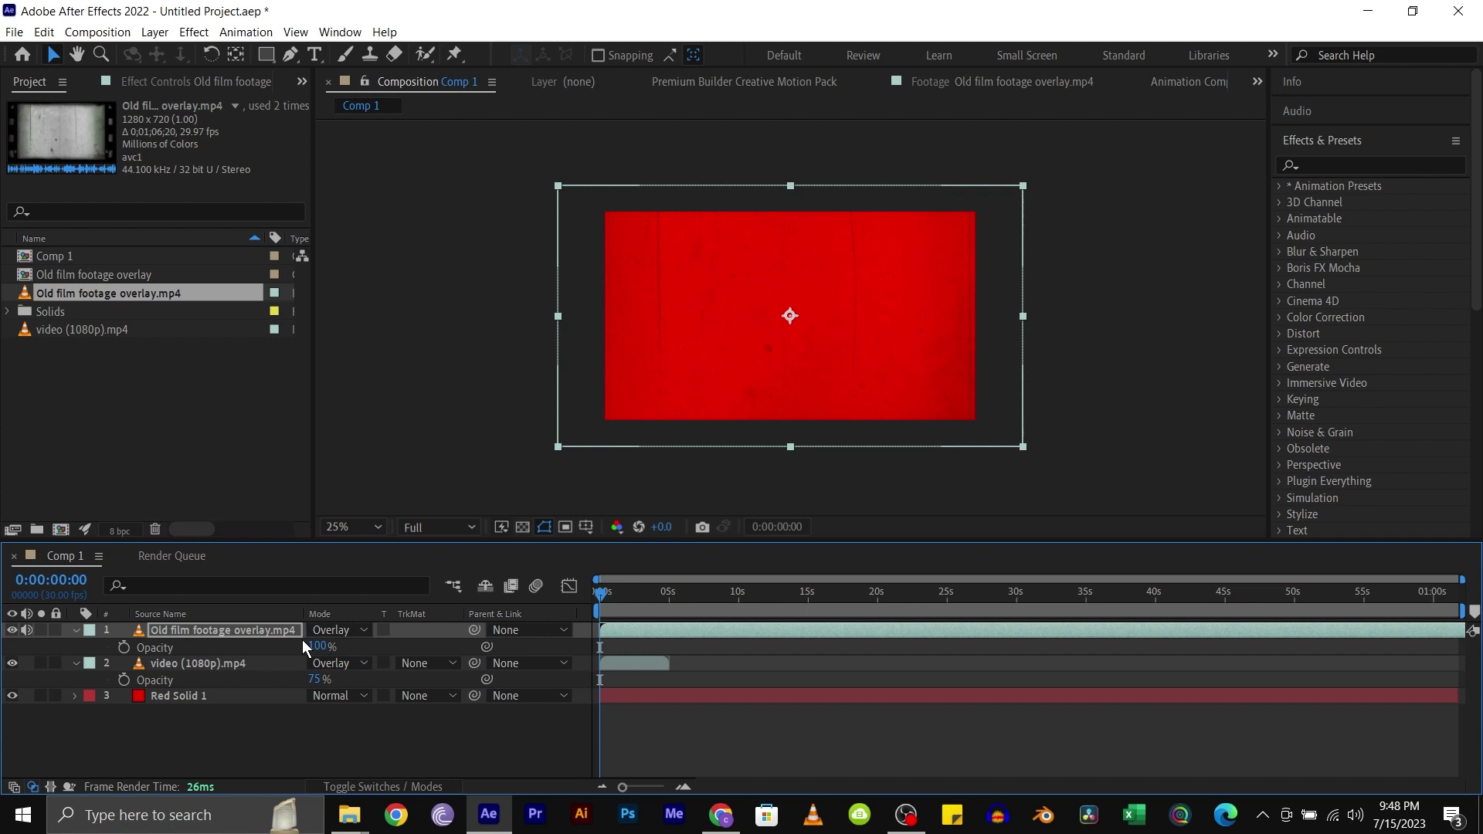
left_click_drag(317, 647, 316, 649)
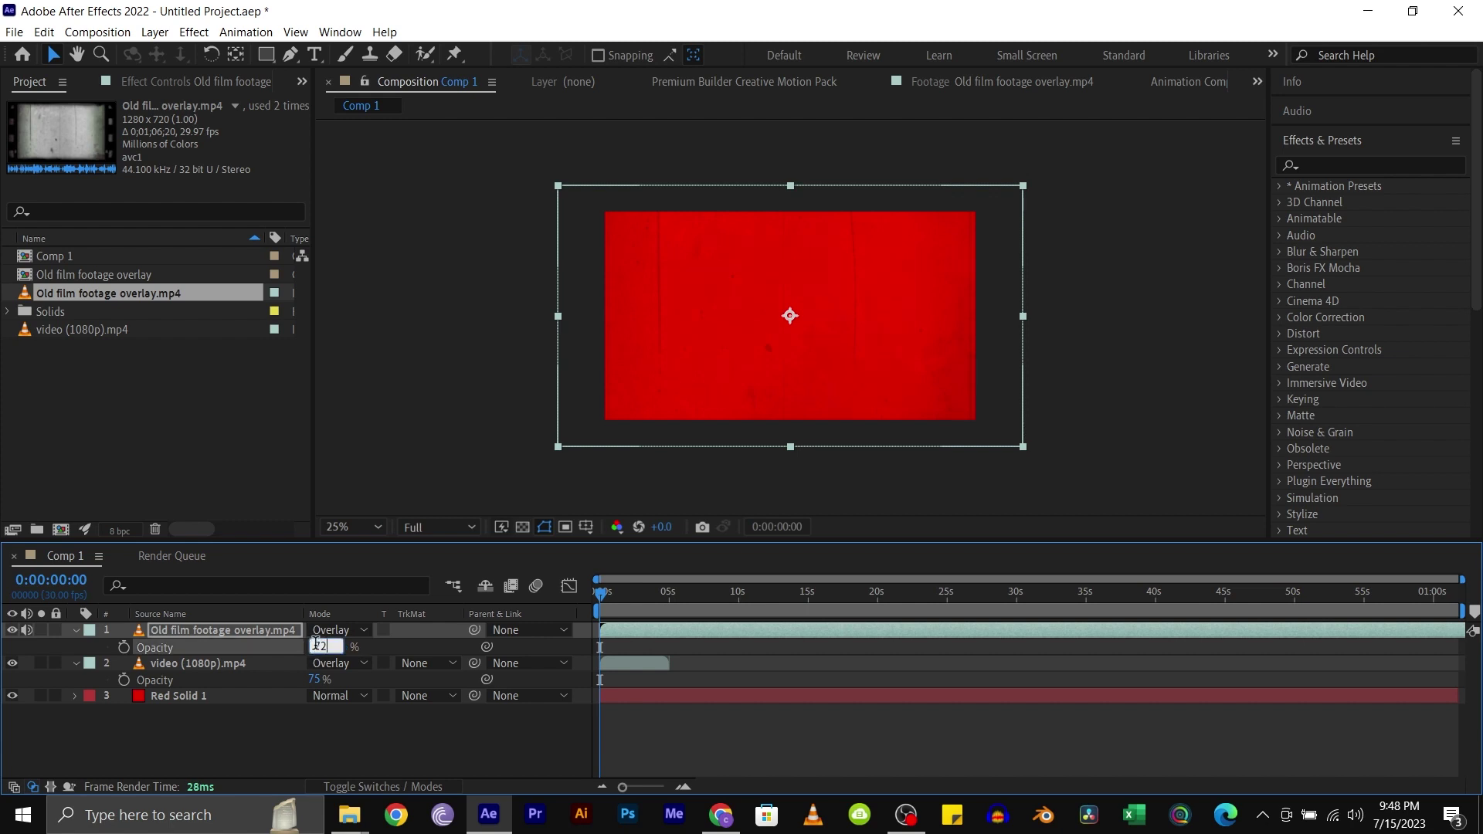
key("Return")
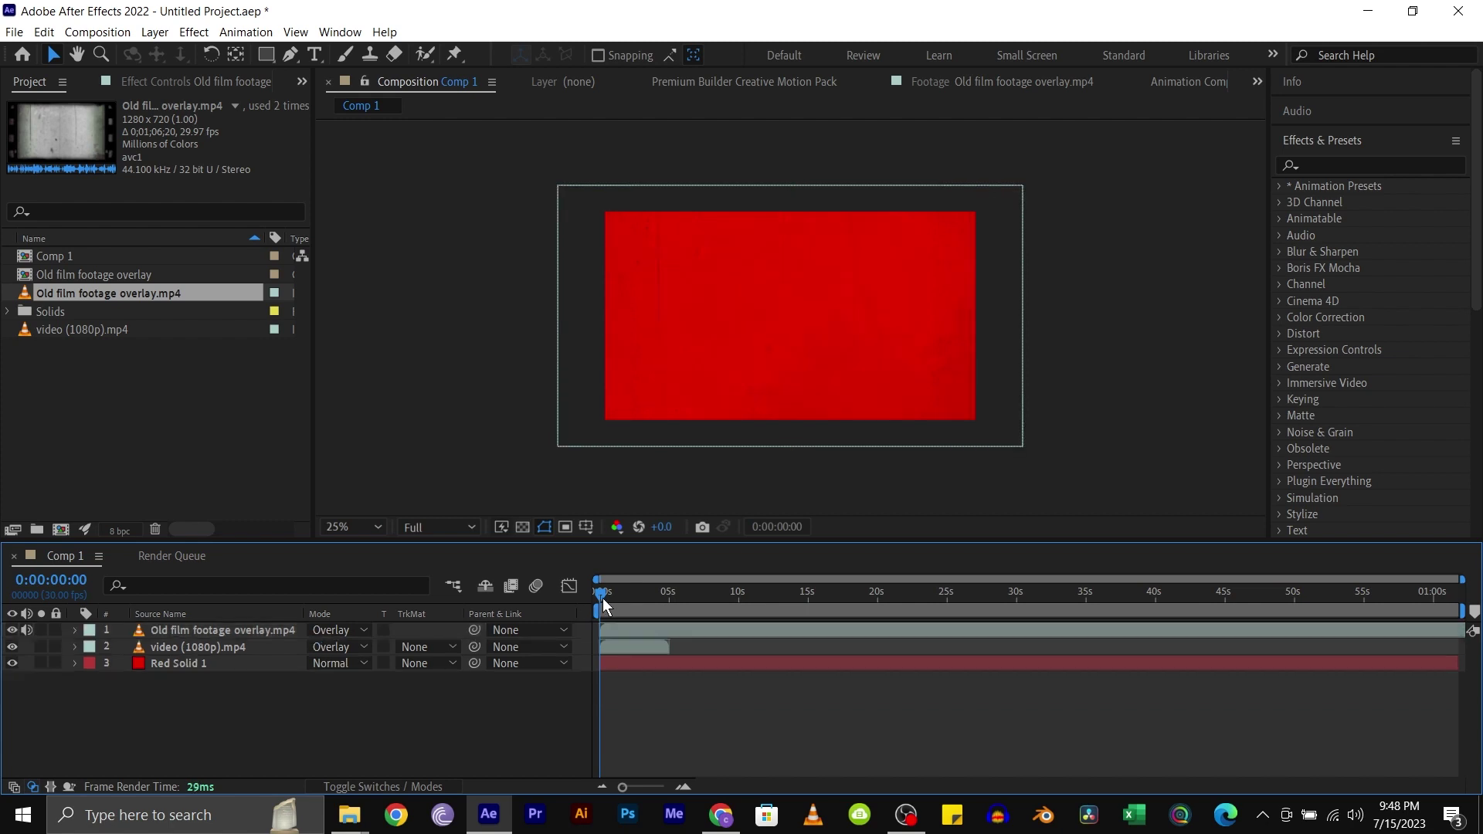
mouse_move(602, 597)
left_mouse_down()
mouse_move(649, 604)
mouse_move(590, 606)
left_mouse_up()
- Add a new adjustment layer set to Multiply blending
right_click(238, 740)
mouse_move(301, 539)
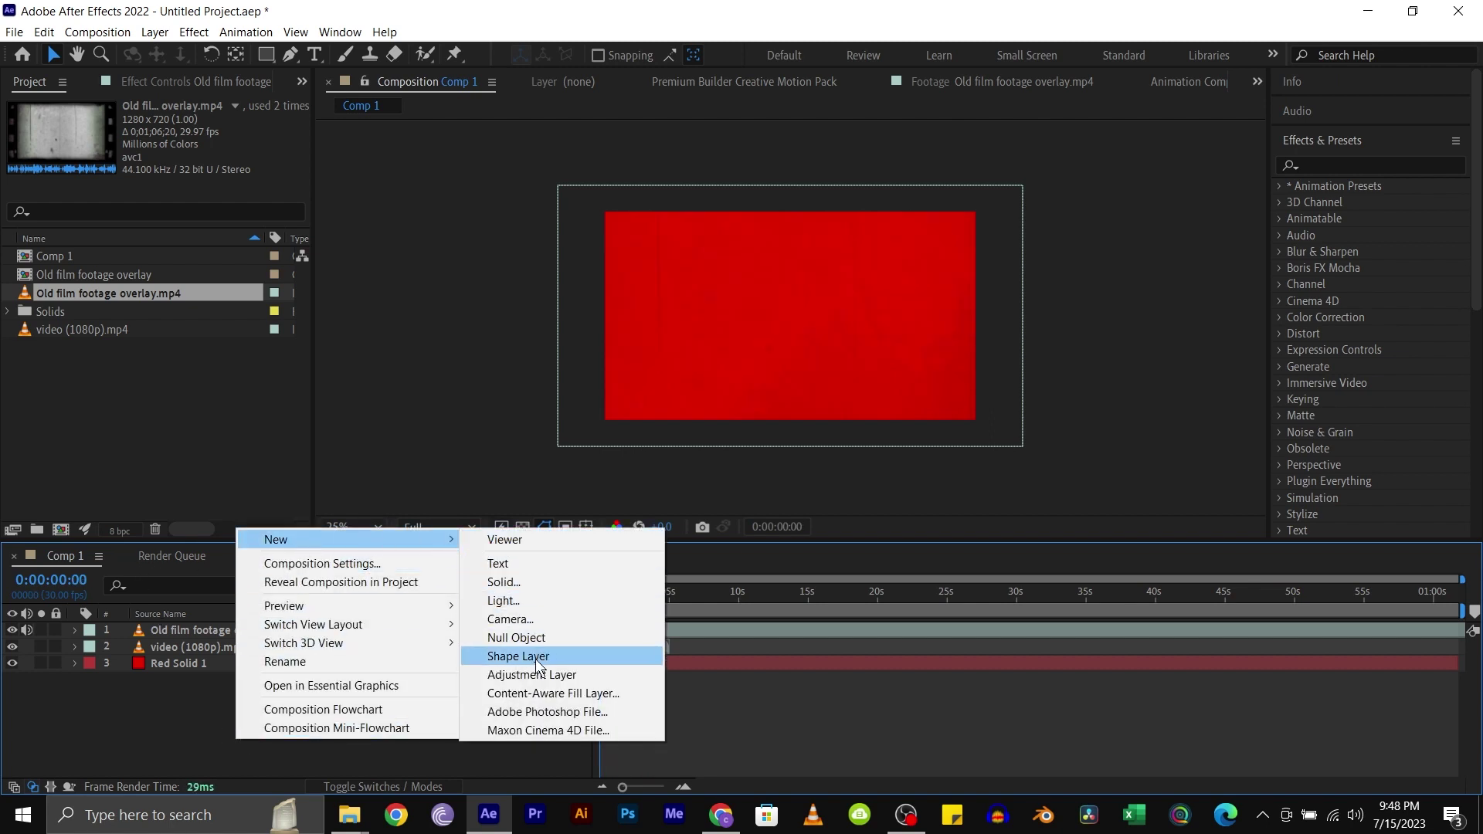
left_click(533, 669)
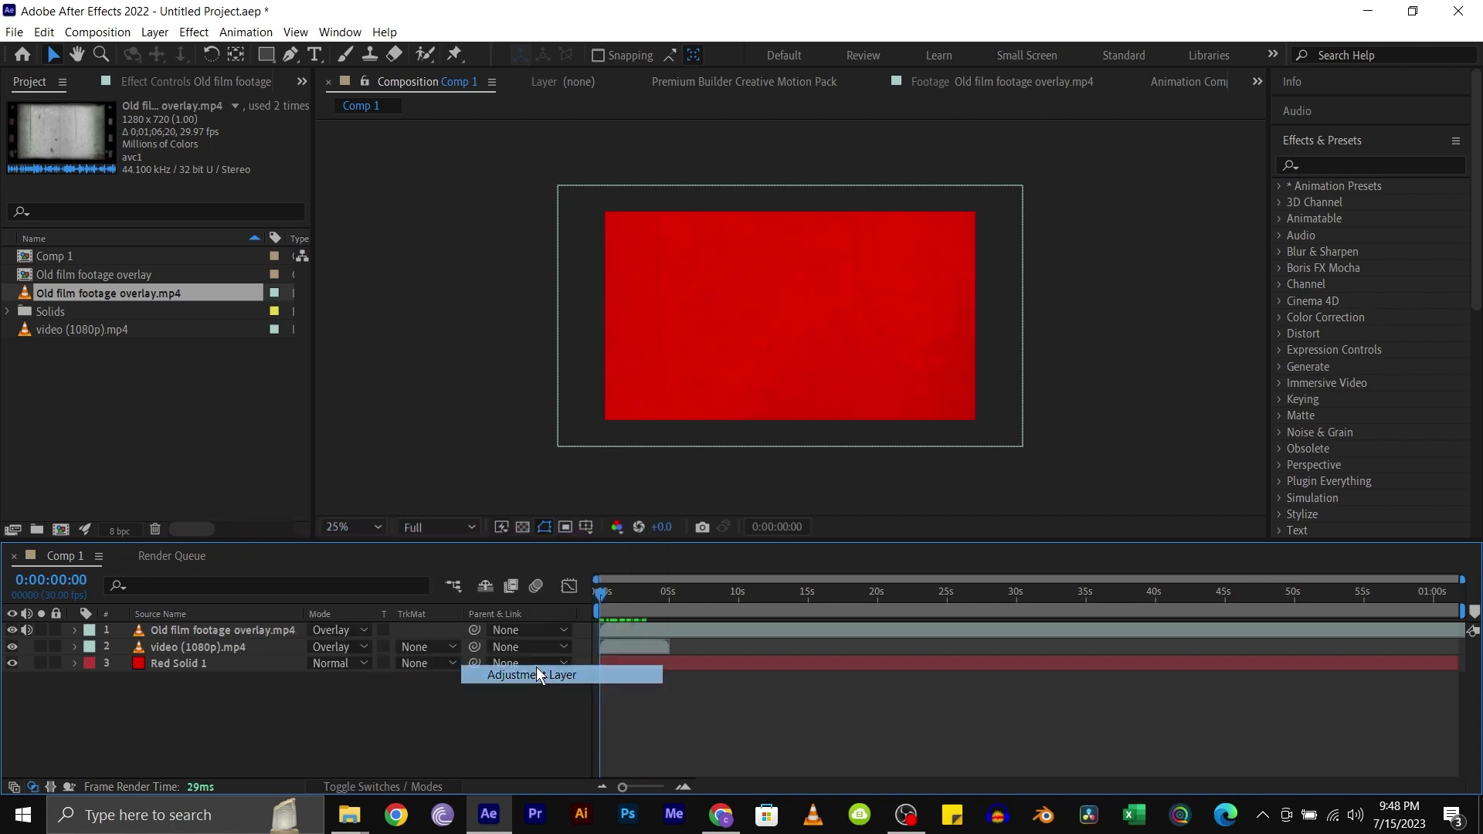
left_click(348, 629)
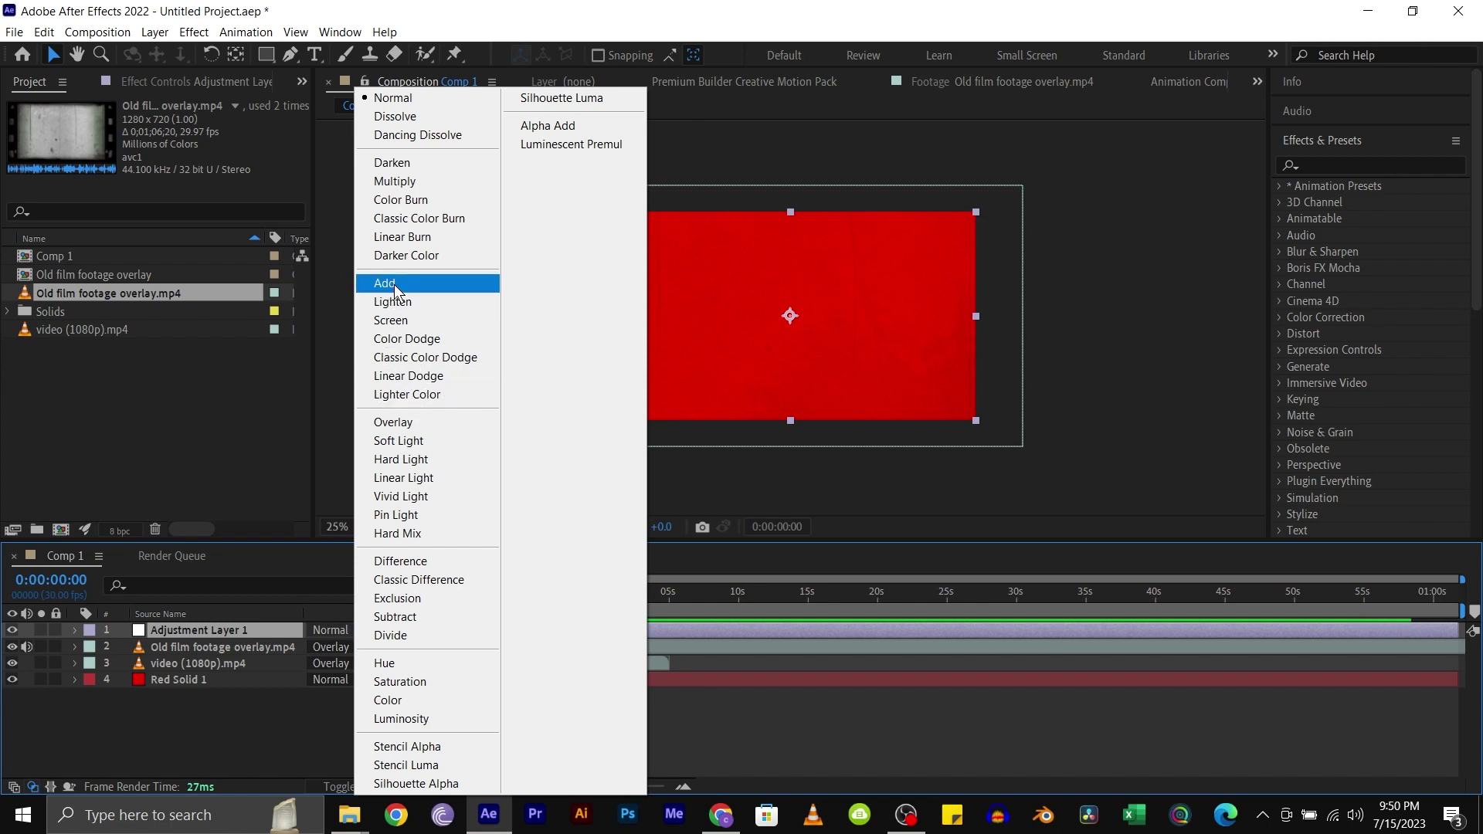
left_click(392, 181)
- Apply the Noise effect to the adjustment layer
left_click(1354, 166)
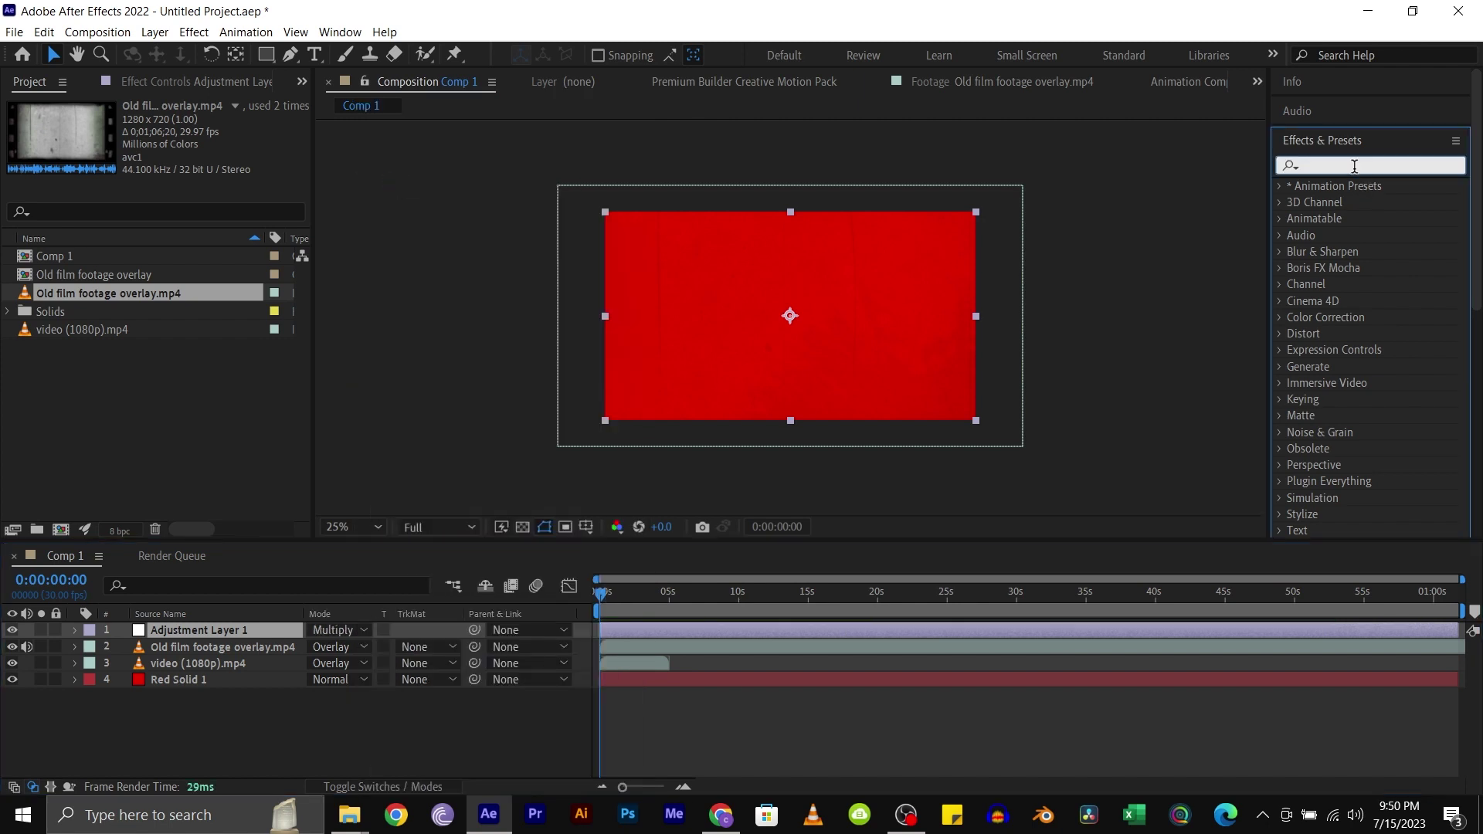
type("noise")
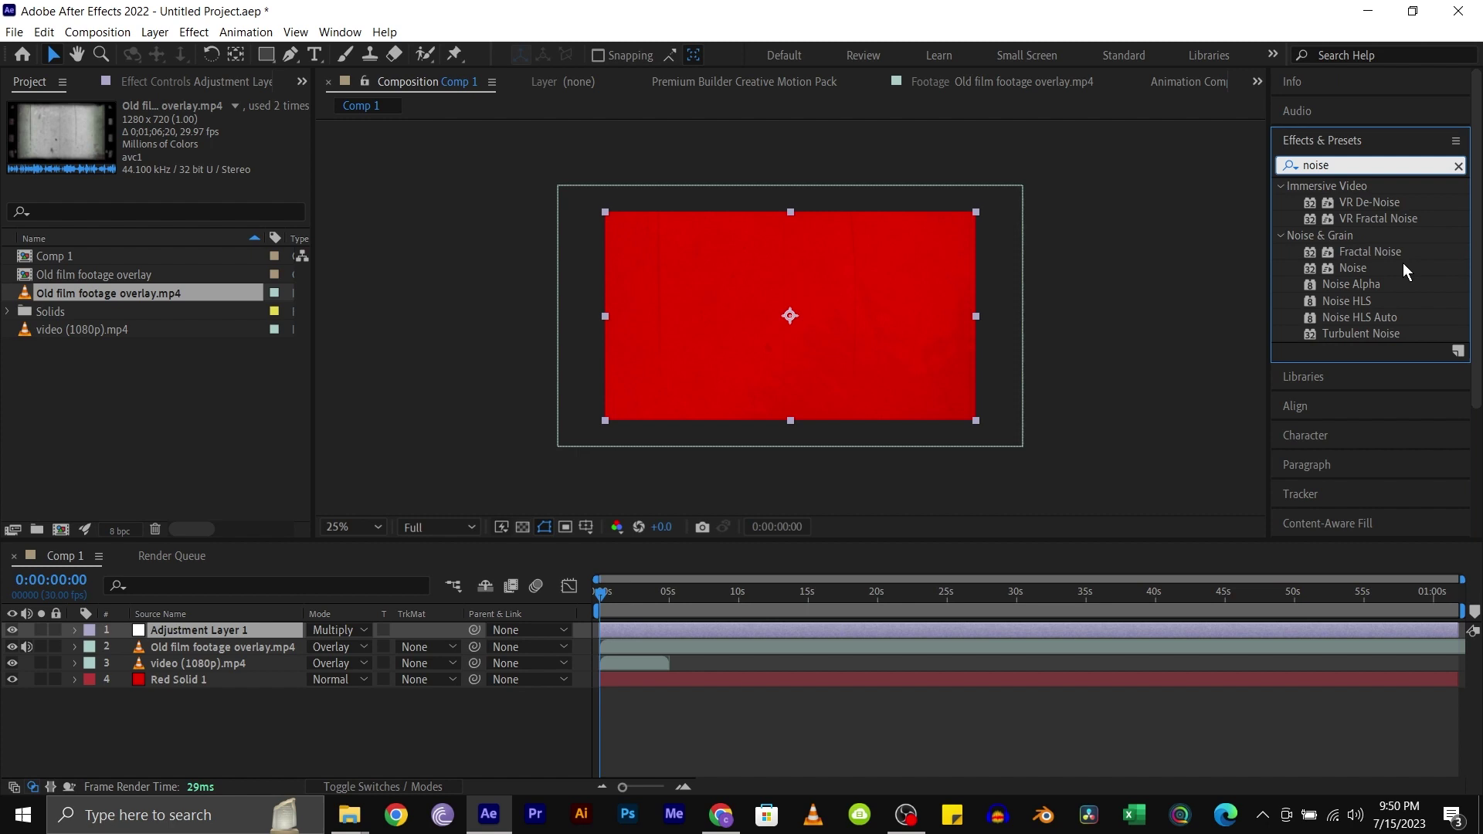
left_click_drag(1371, 269, 215, 629)
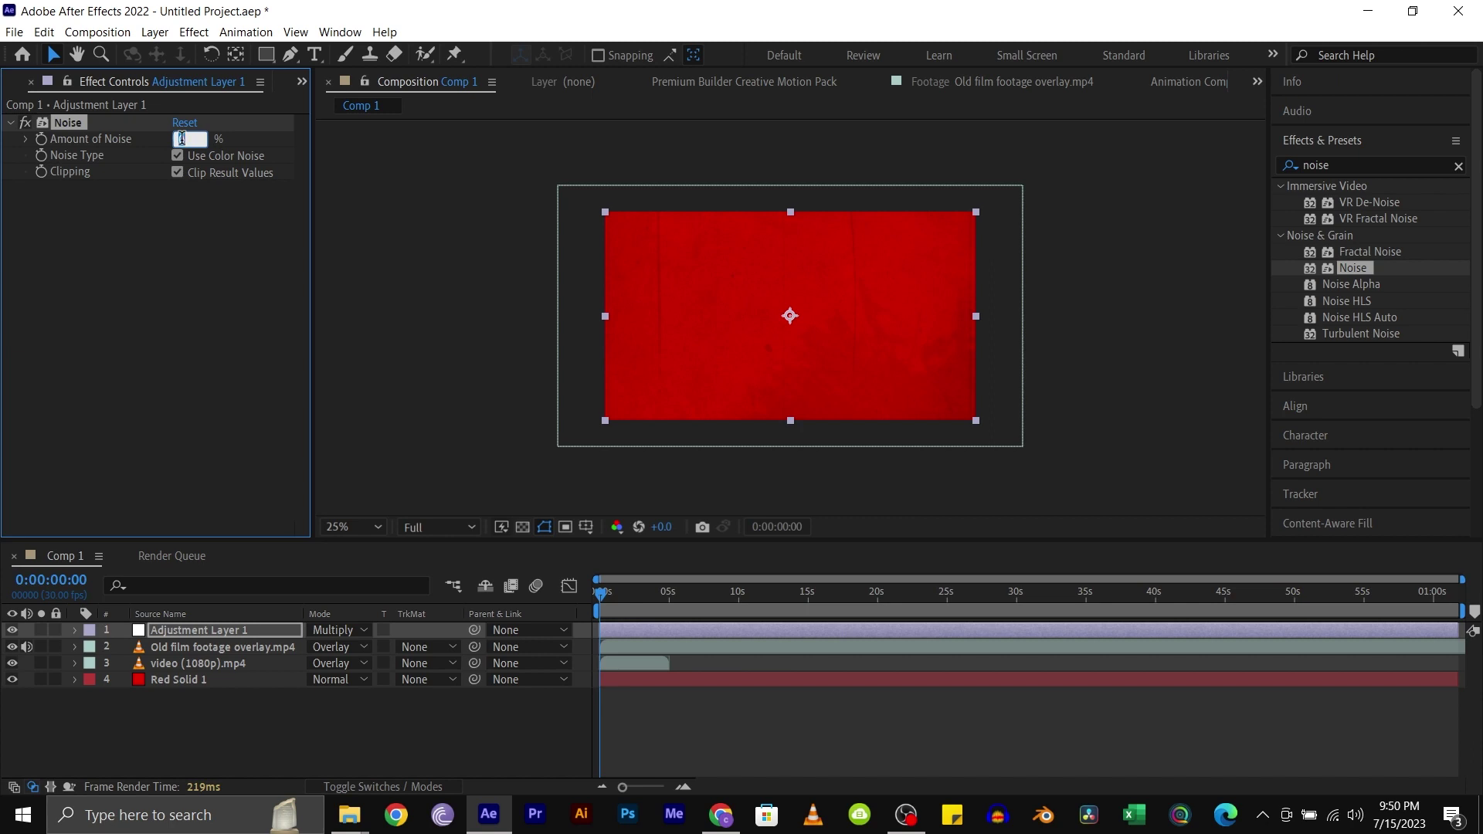
- Set the Noise amount to 13%
type("13")
key("Return")
left_click(184, 331)
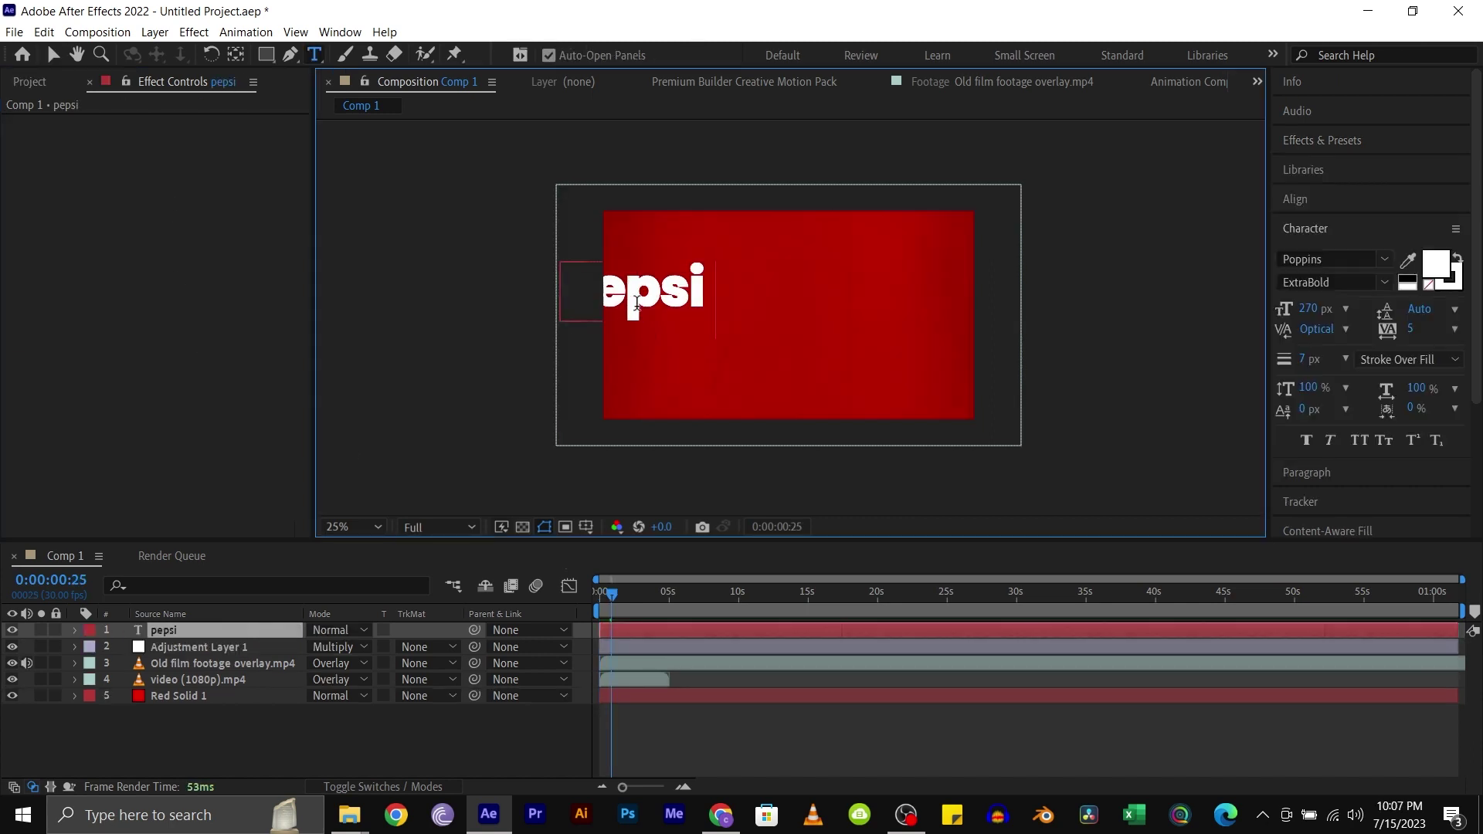
- Write the white 'pepsi cola' text and centre it in the composition
type("cola")
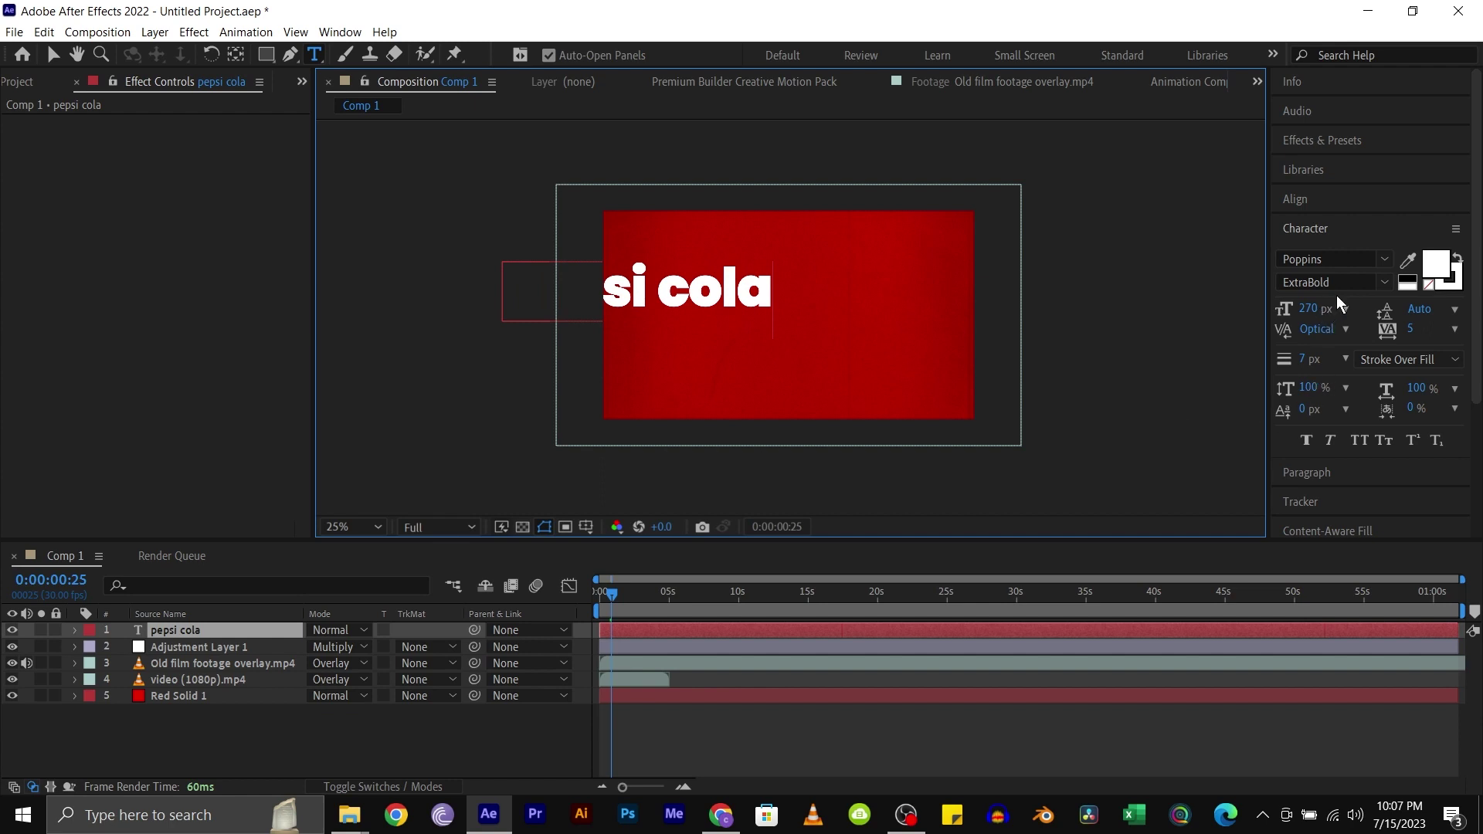
left_click(1317, 201)
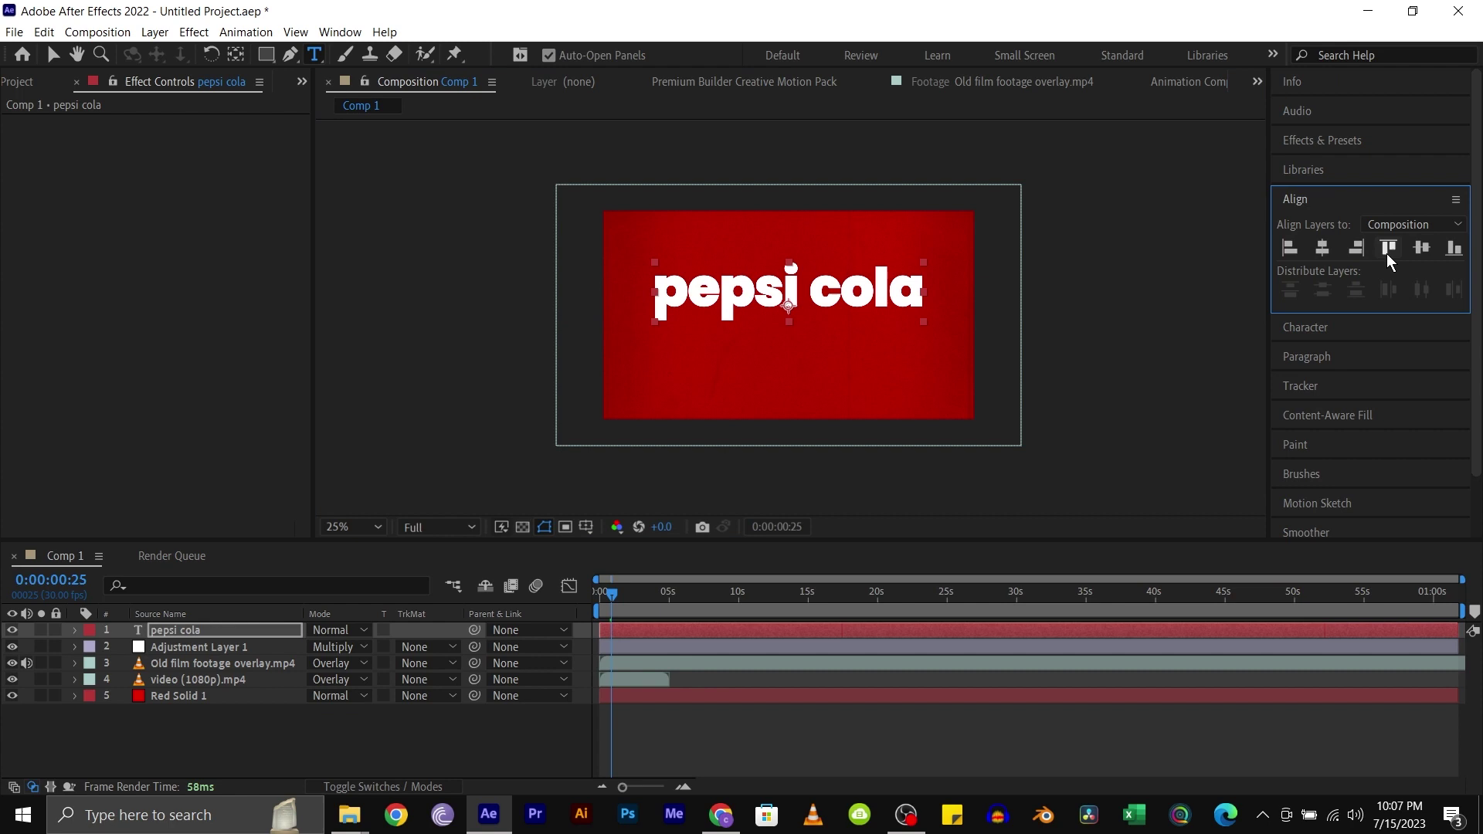
left_click(1423, 248)
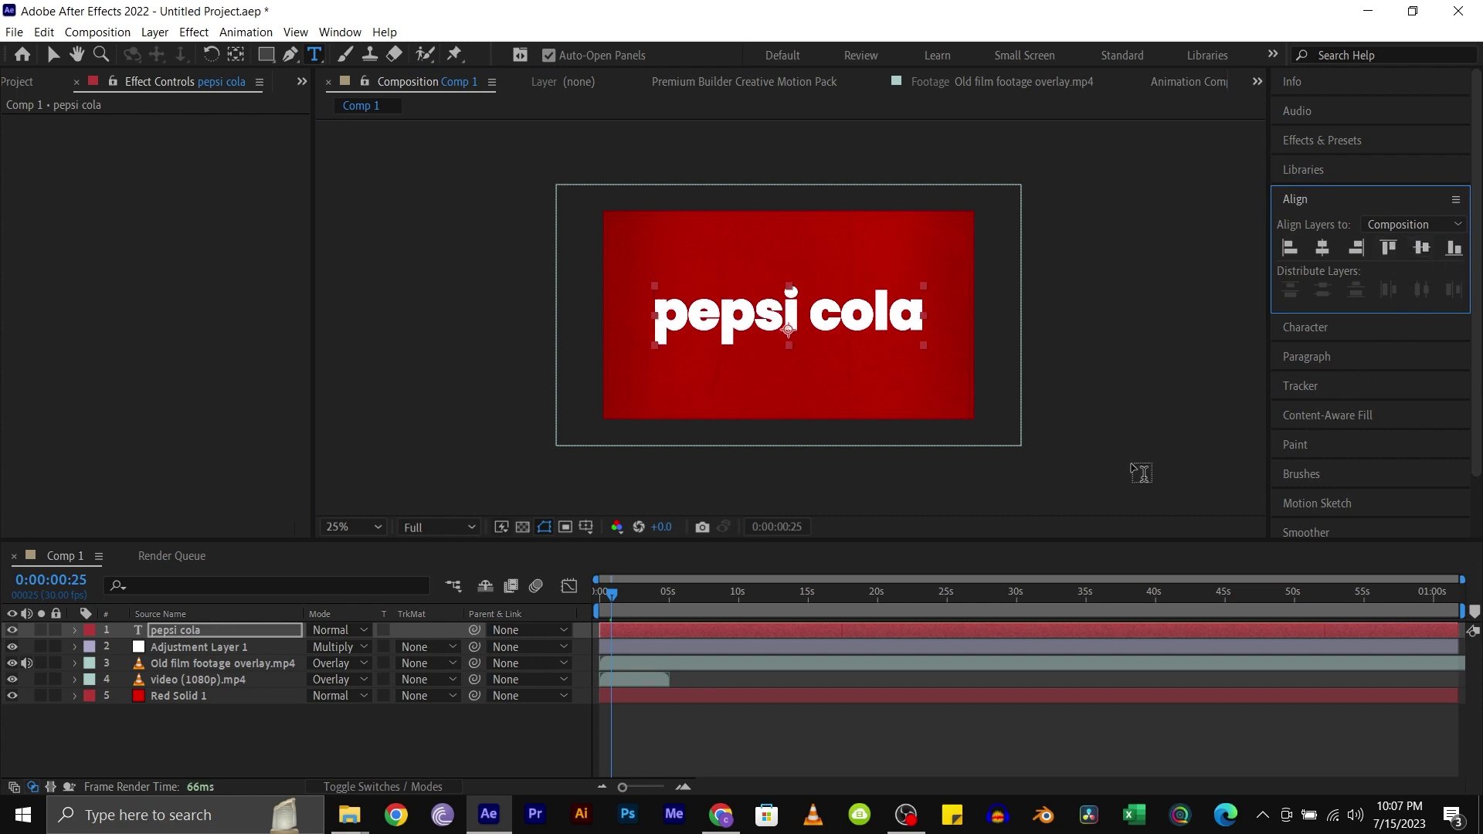
left_click(196, 630)
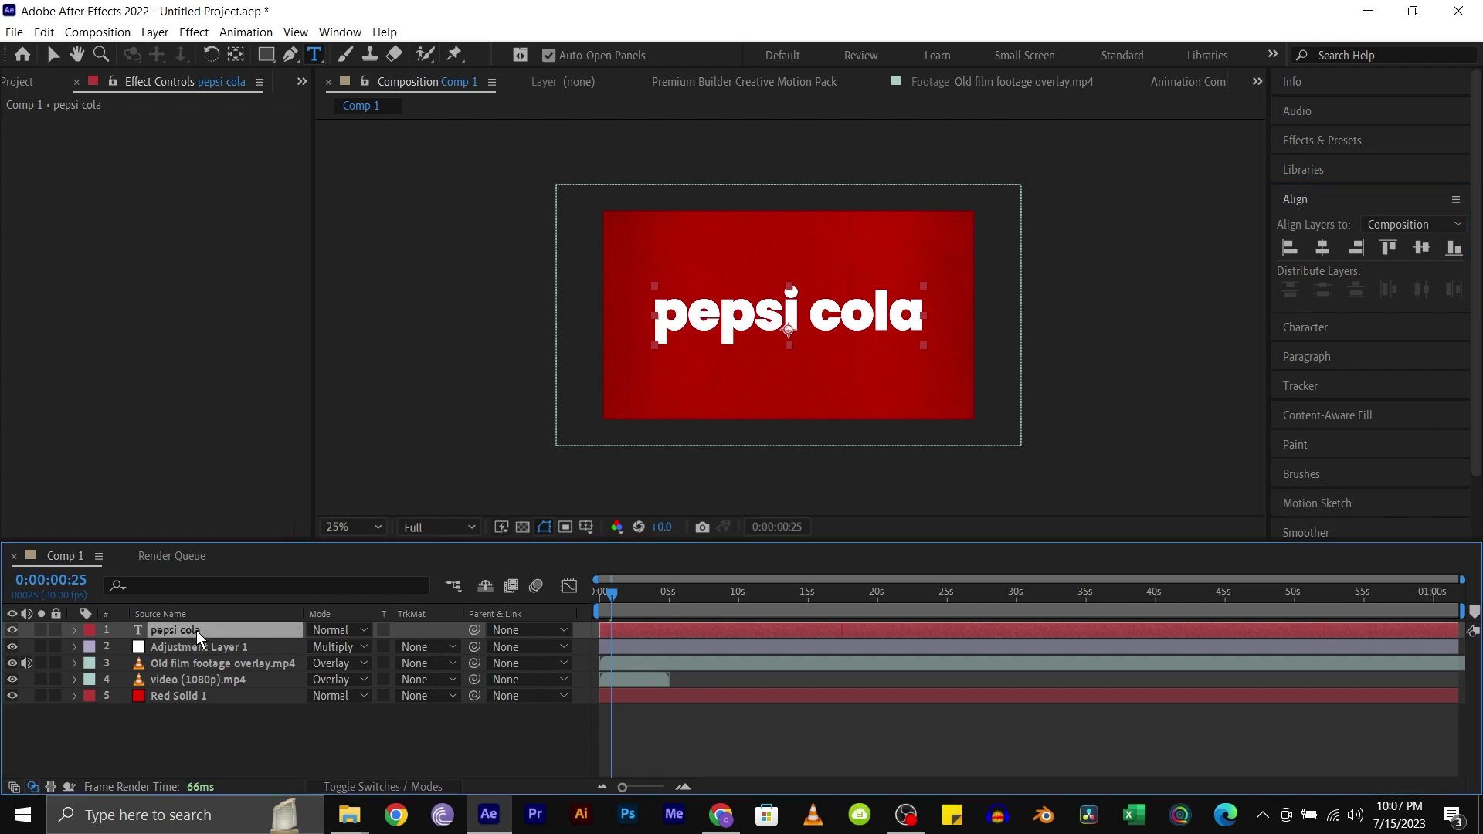
- Duplicate the text as pepsi cola 2 with fill set to None, and hide the original
key("ctrl+d")
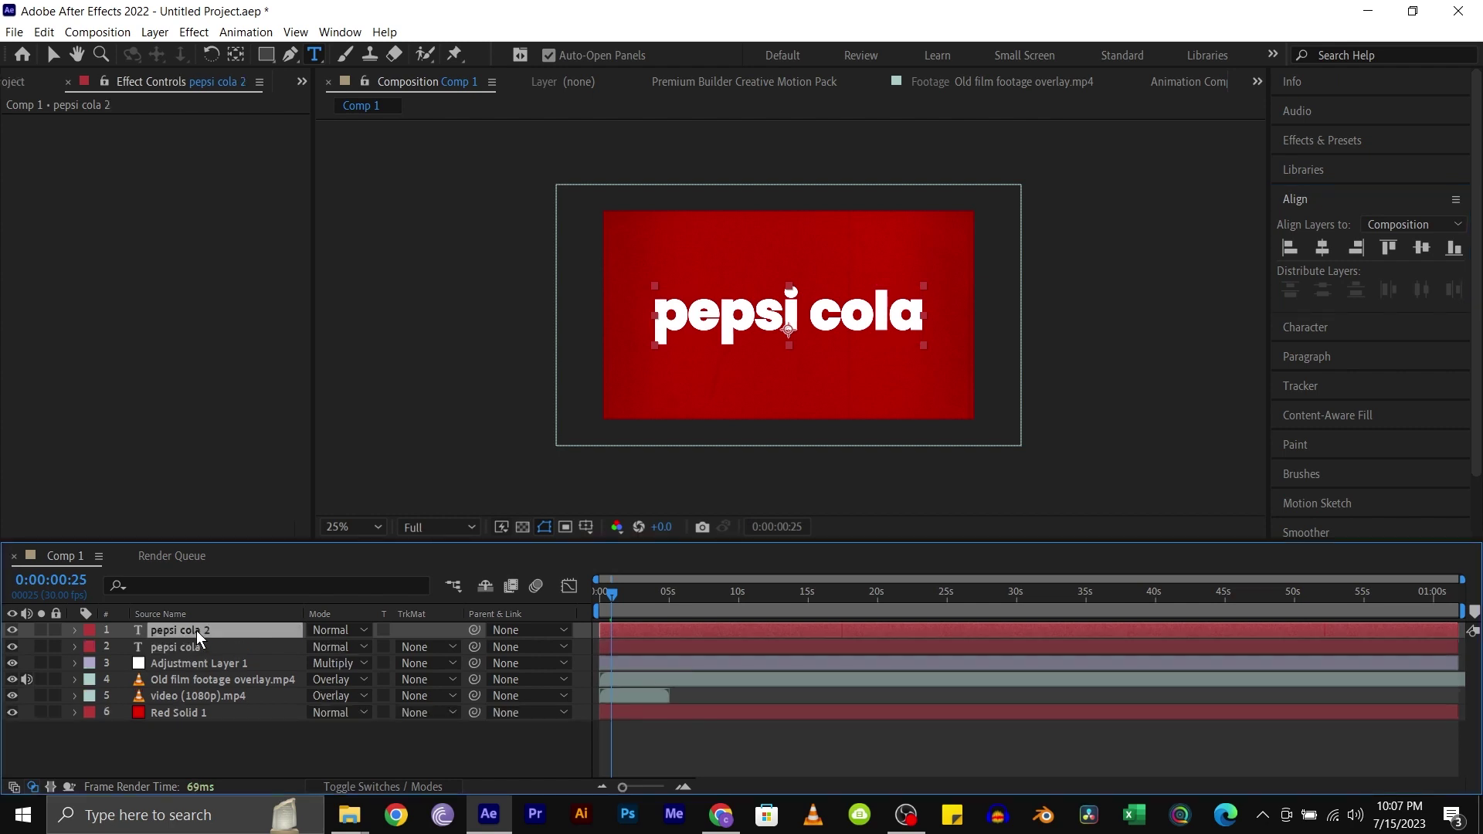
left_click(1313, 201)
left_click(1314, 229)
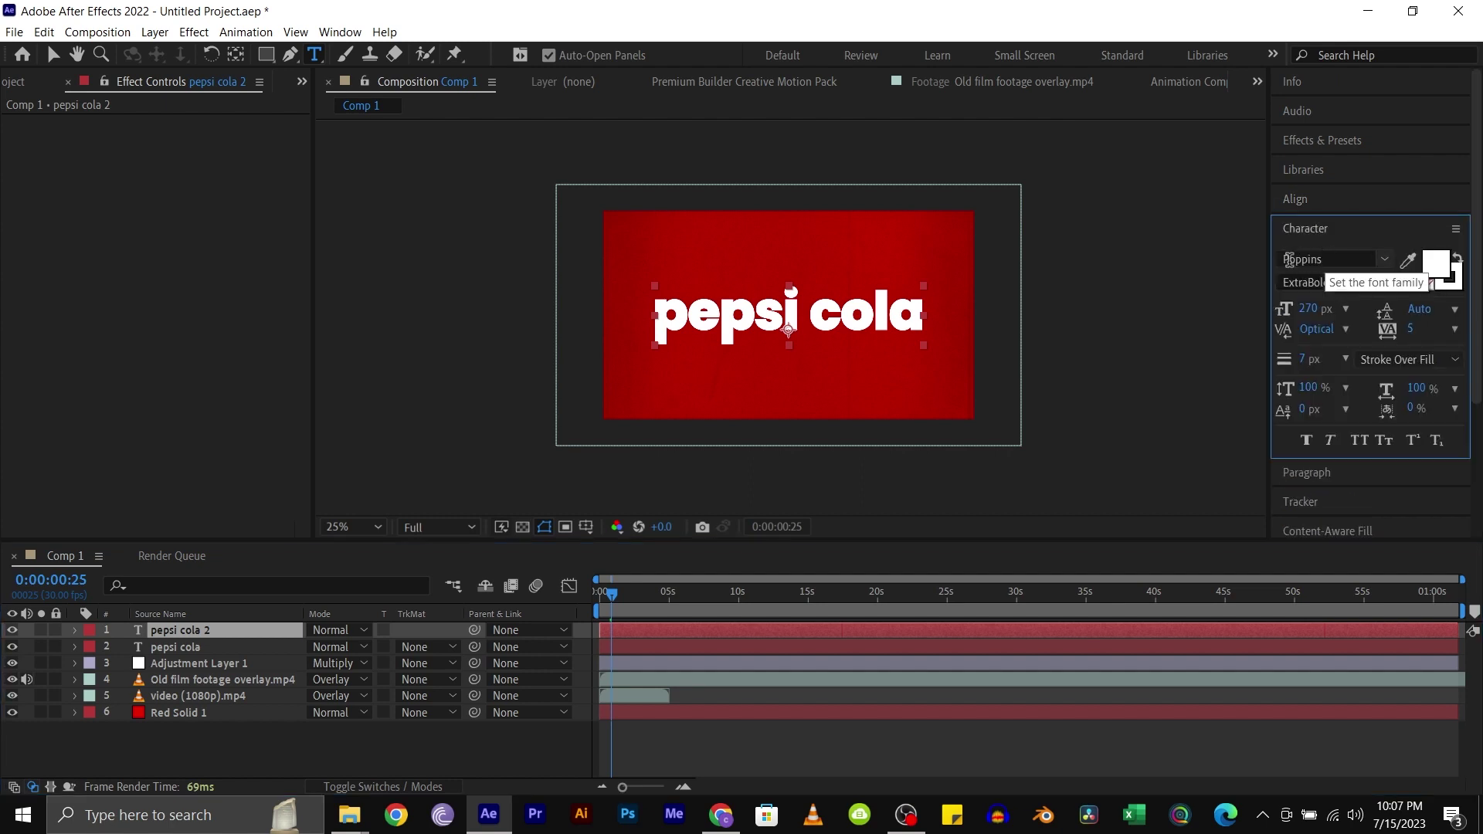
left_click(1430, 286)
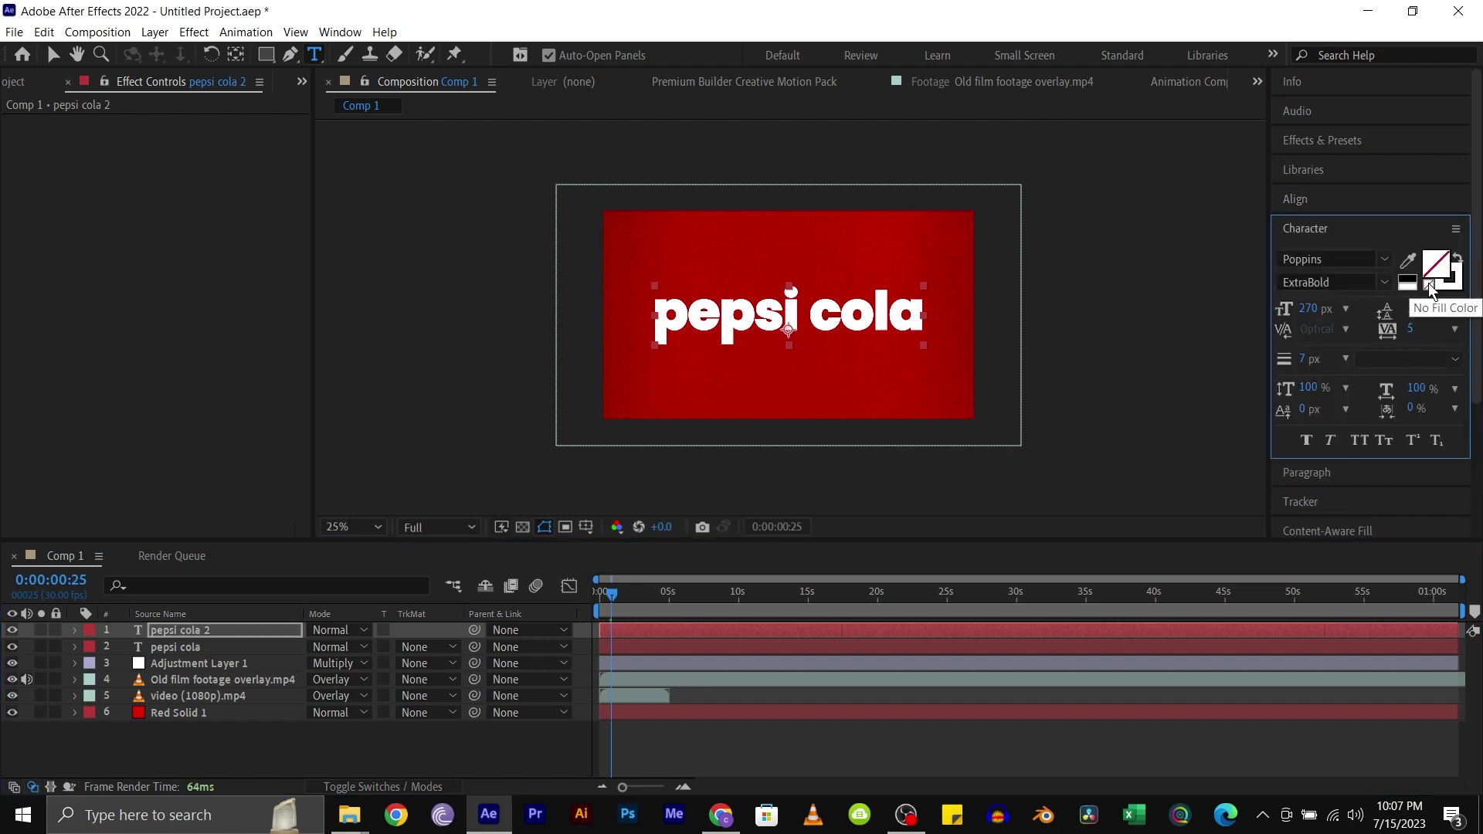
left_click(11, 647)
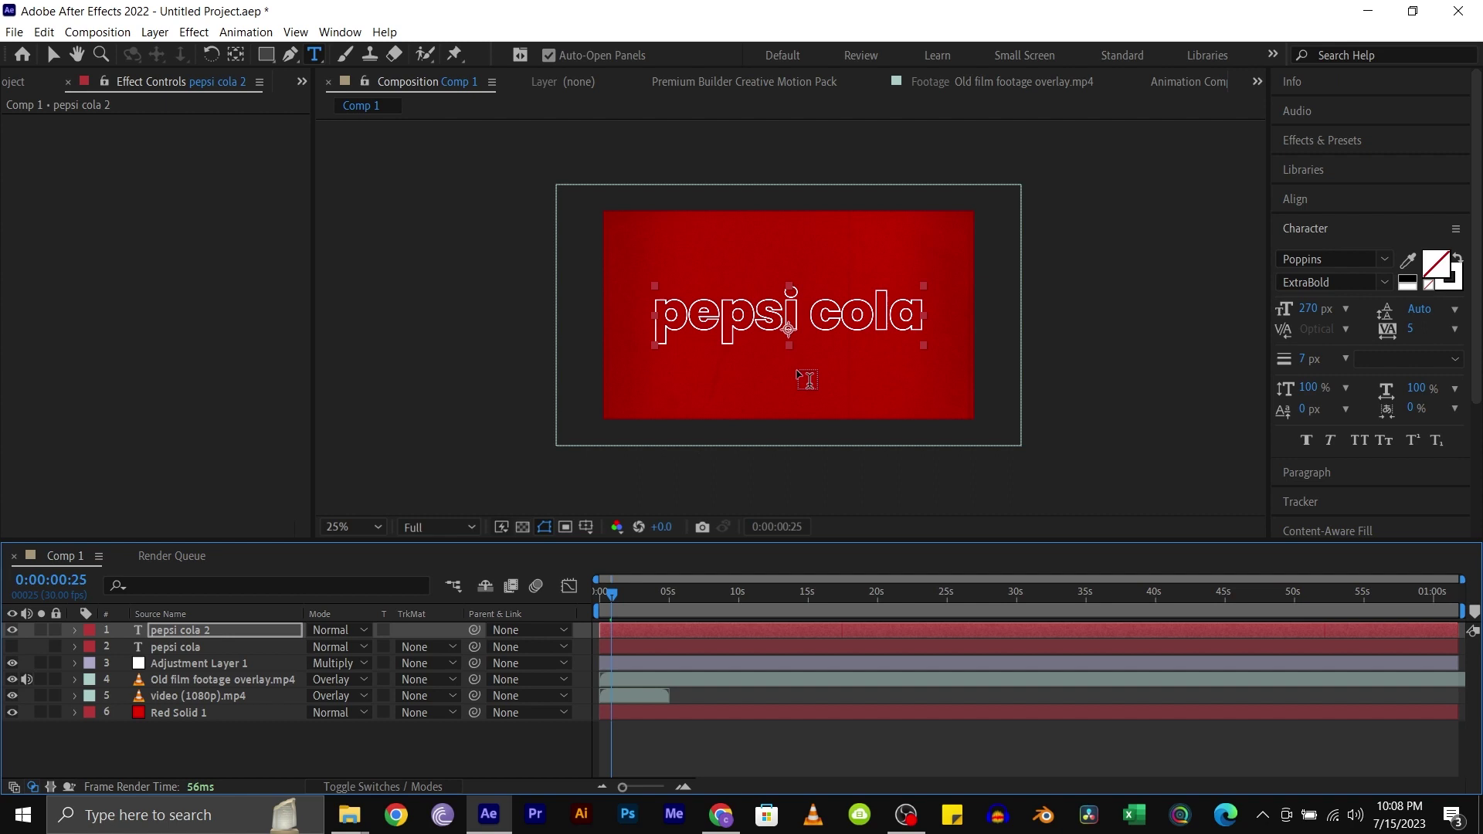
- Draw a white rectangle across the comp centre as Shape Layer 1, beneath pepsi cola 2
key("ctrl+z")
key("v")
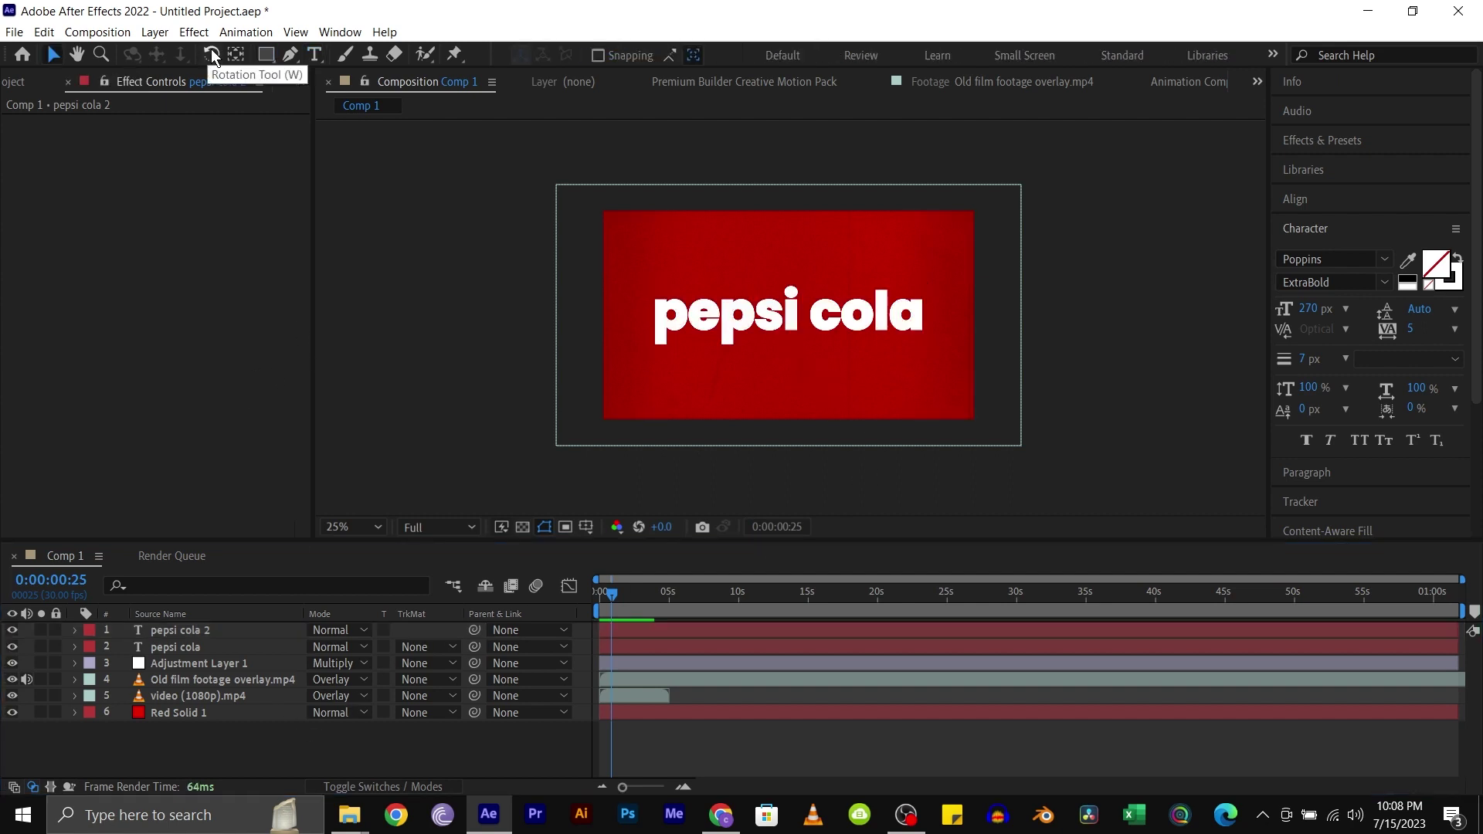
left_click(266, 54)
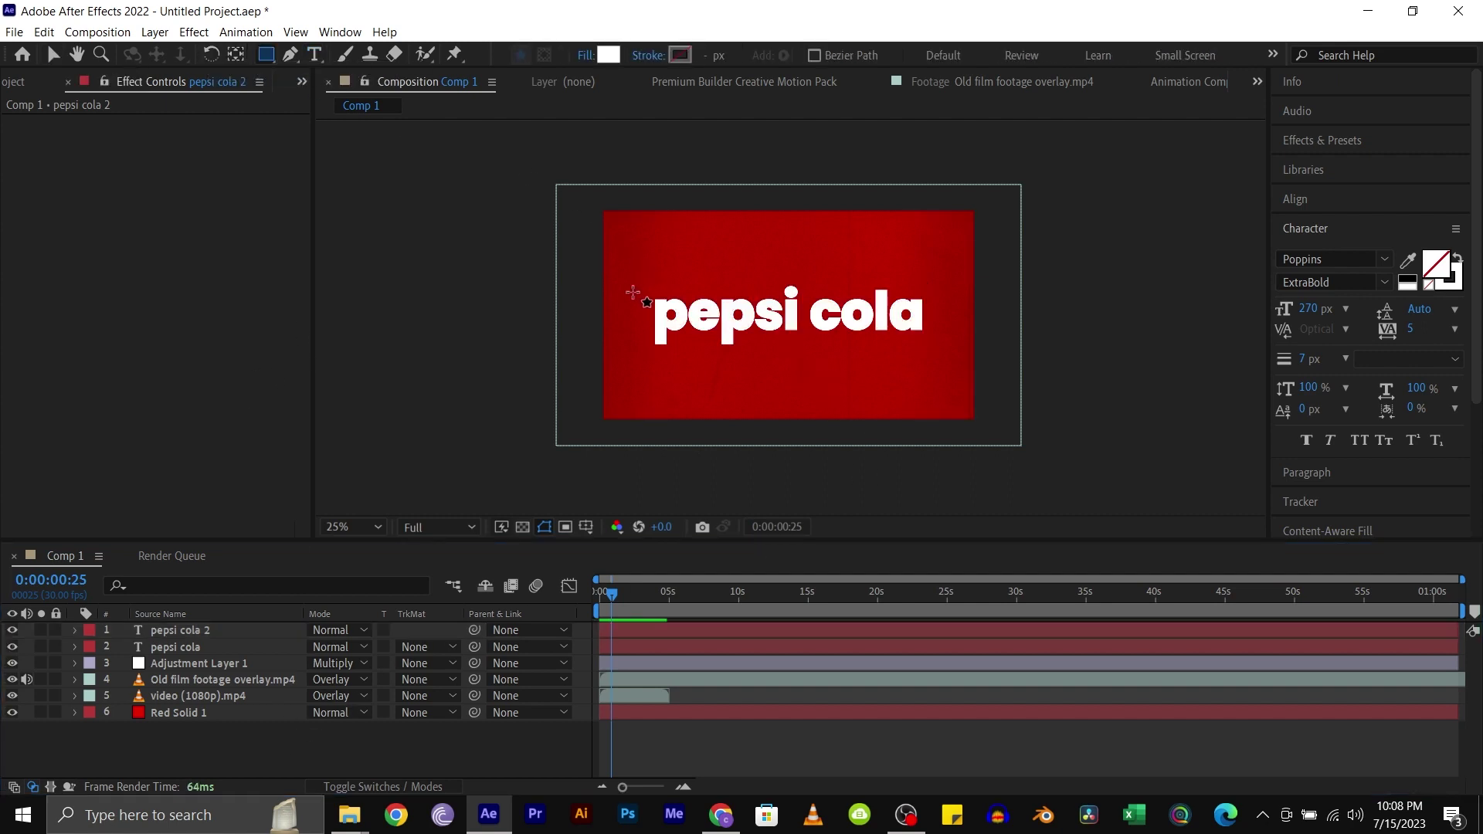
left_click_drag(636, 286, 942, 358)
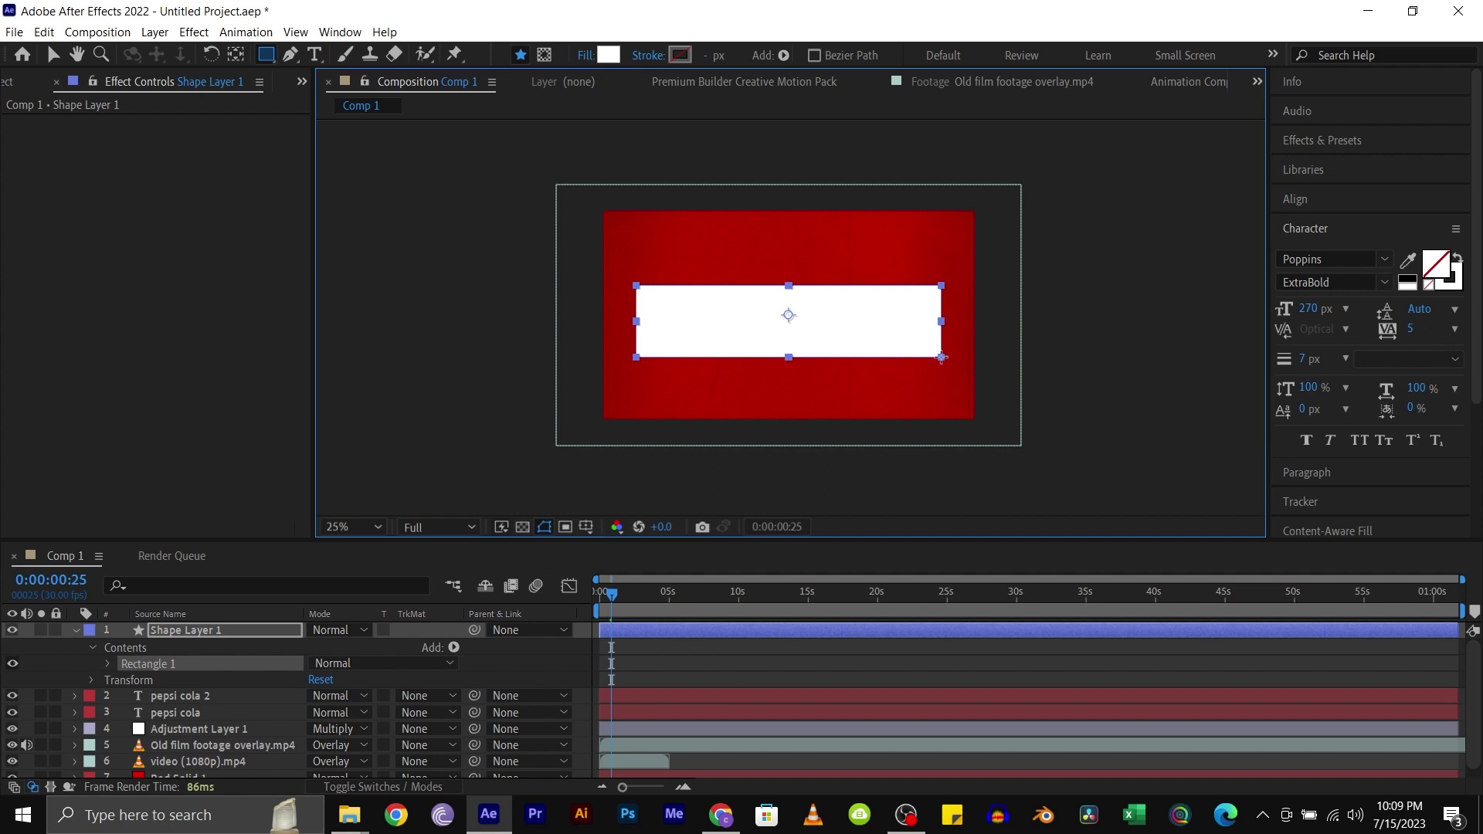
left_click(74, 629)
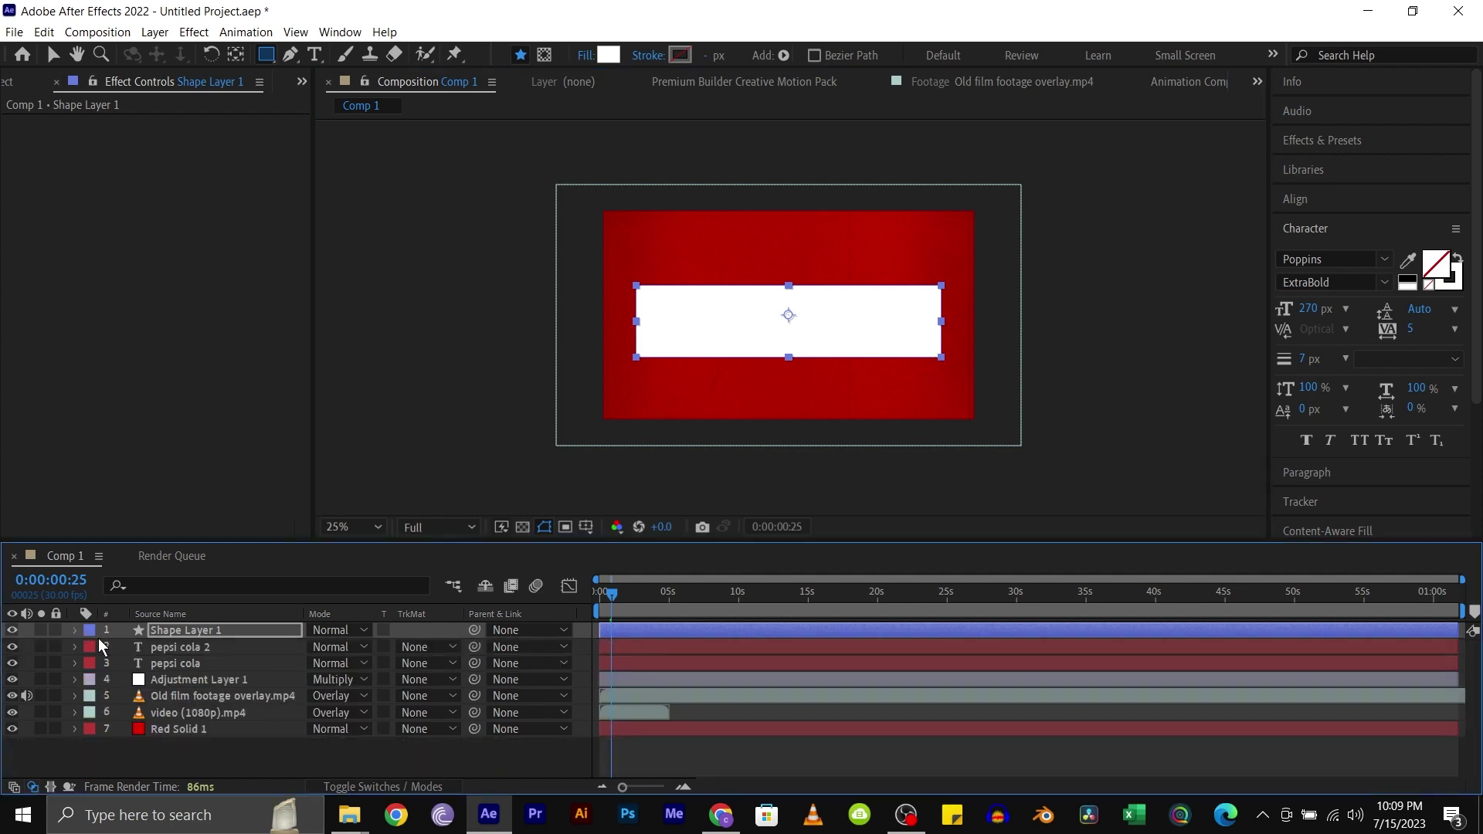
left_click_drag(195, 630, 199, 648)
- Move the rectangle down to position 960, 696 over the text's lower part
key("p")
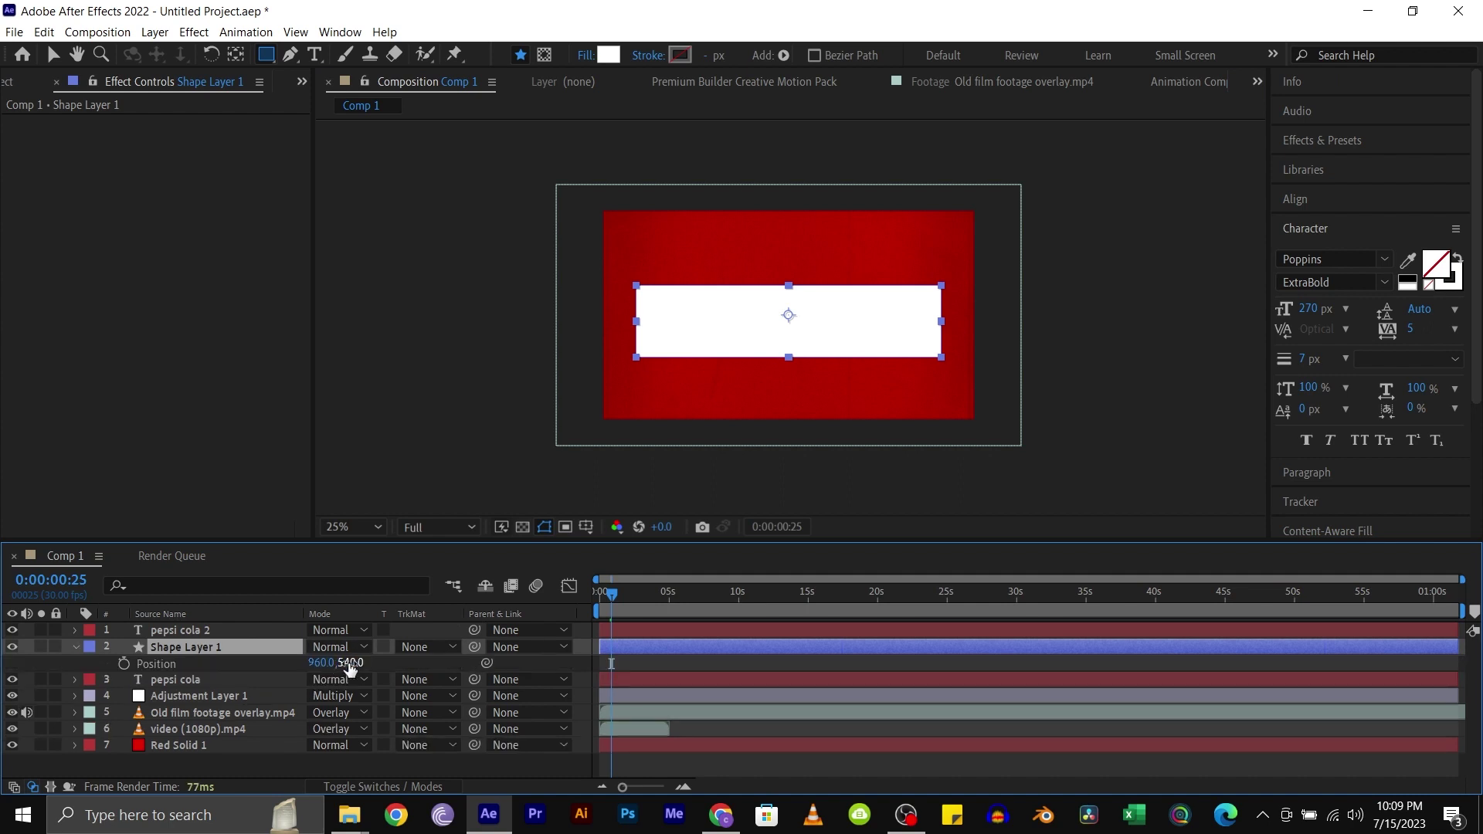
left_click_drag(351, 663, 379, 663)
left_click_drag(467, 629, 545, 619)
- Find Wave Warp in Effects & Presets and apply it to Shape Layer 1
left_click(1329, 140)
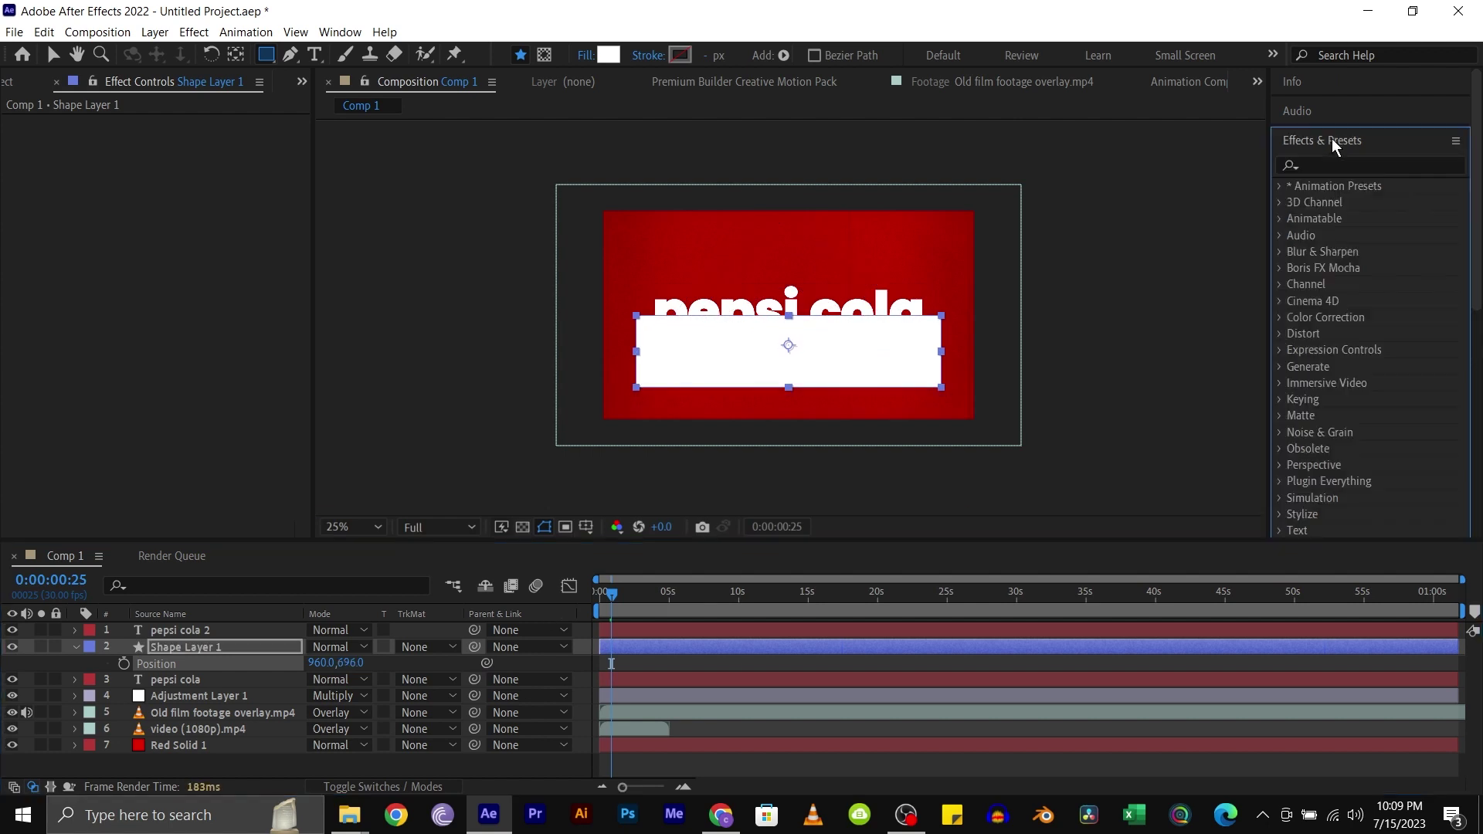
left_click(1328, 165)
type("wave")
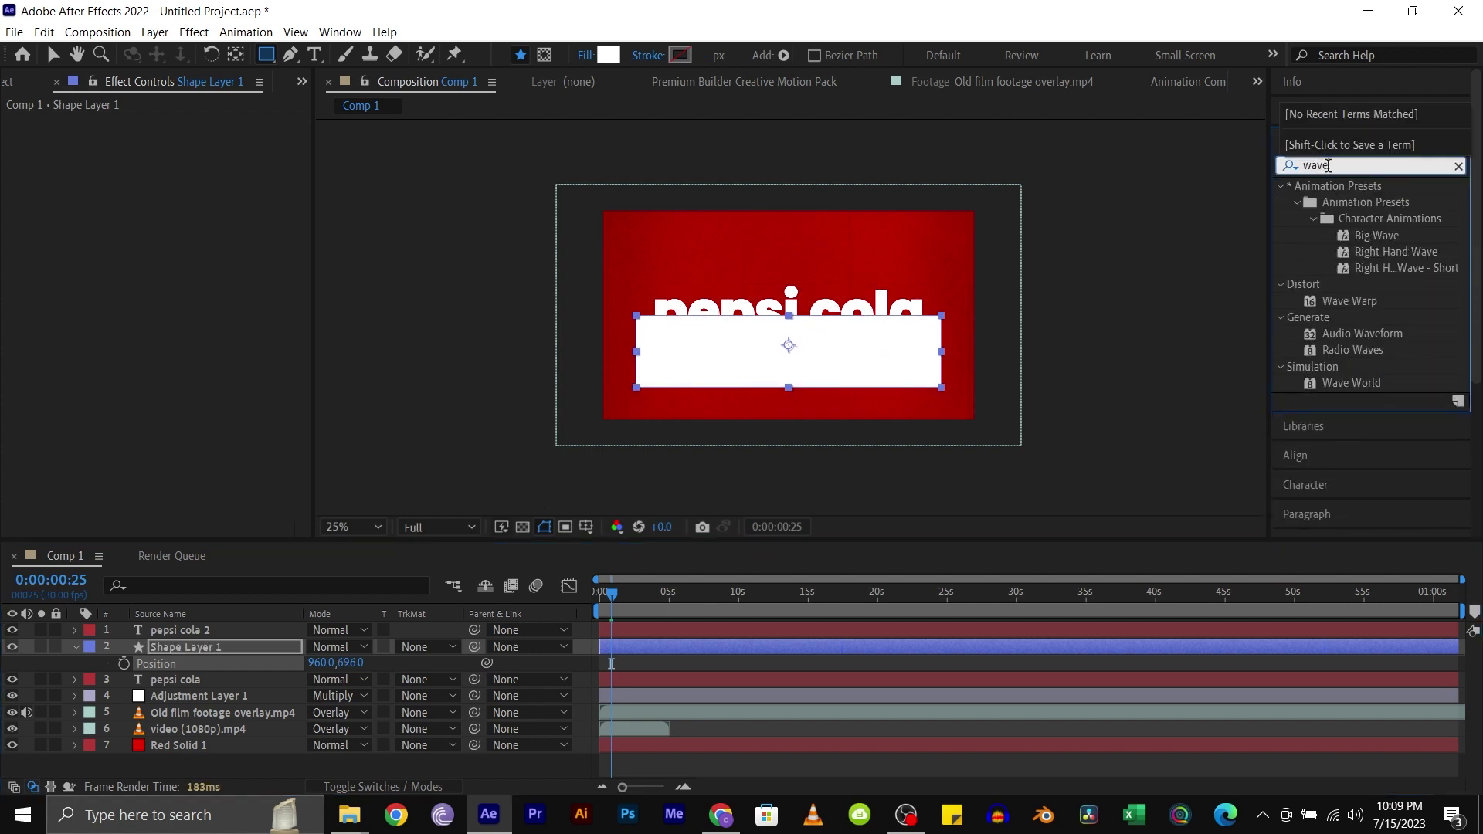
type(" war")
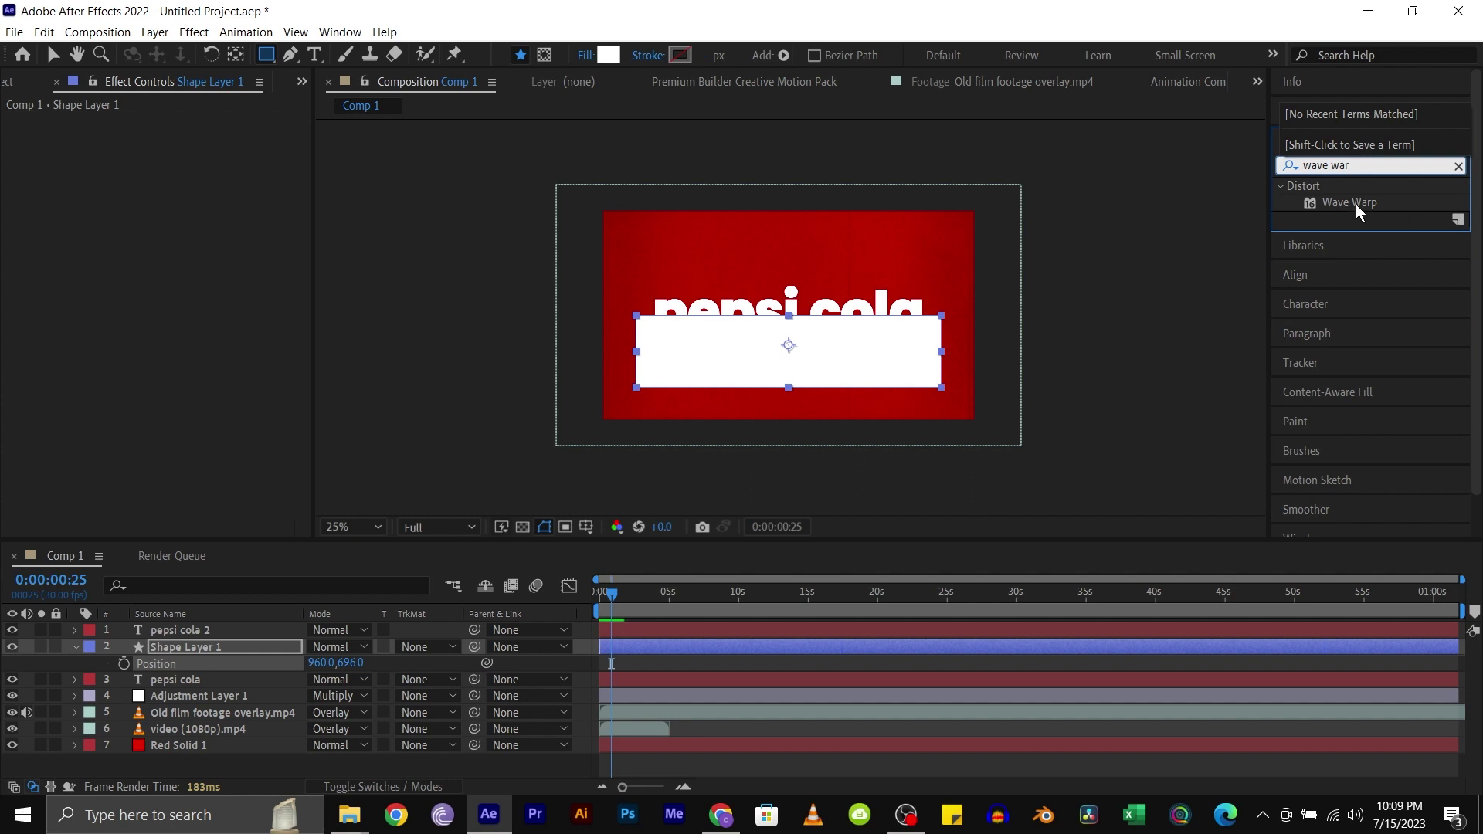
left_click_drag(1360, 214, 230, 647)
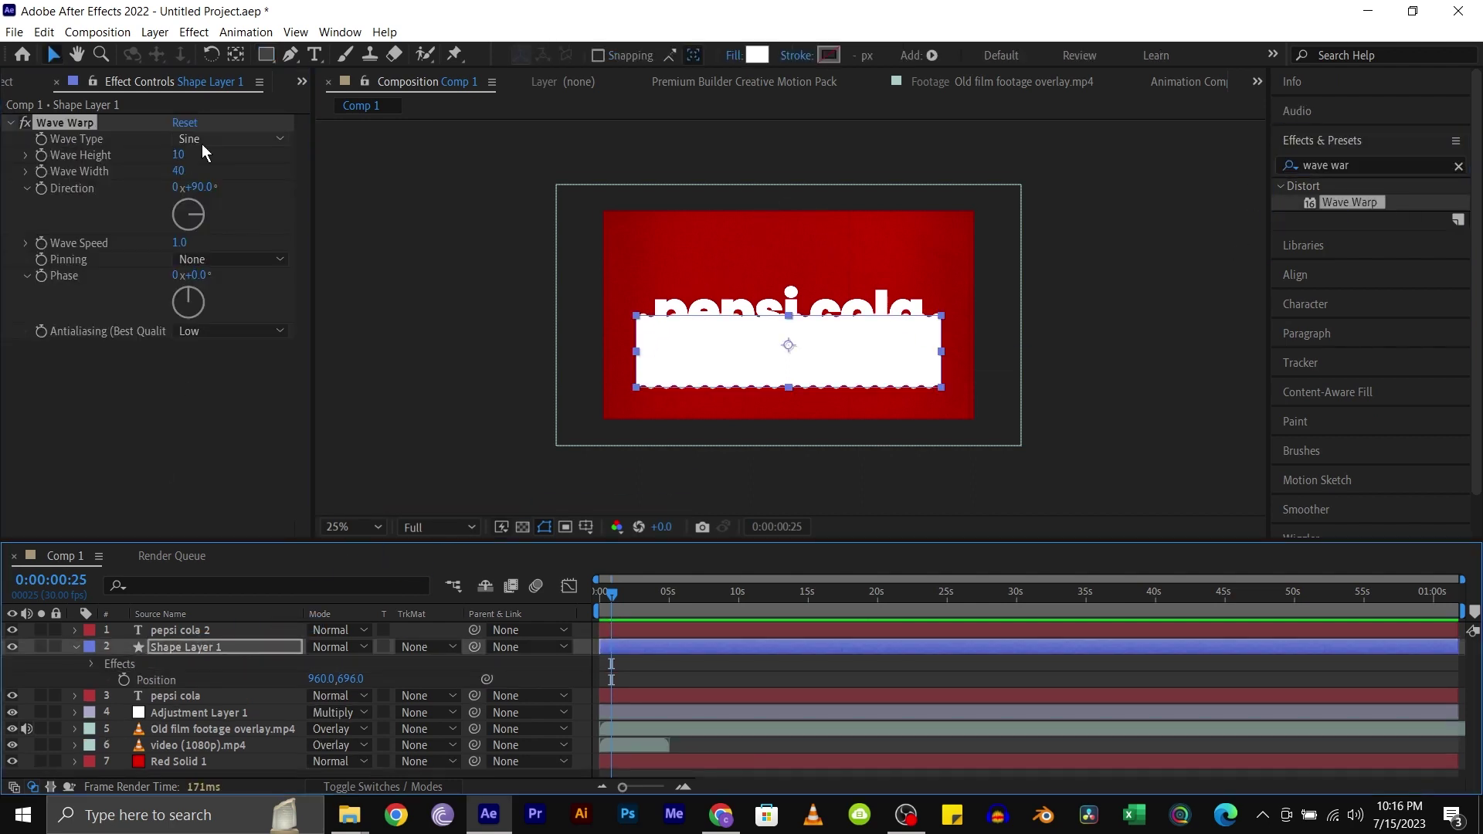
- Keep the Sine wave type and set Wave Height 42, Wave Width 240, Wave Speed 0.4
left_click(202, 144)
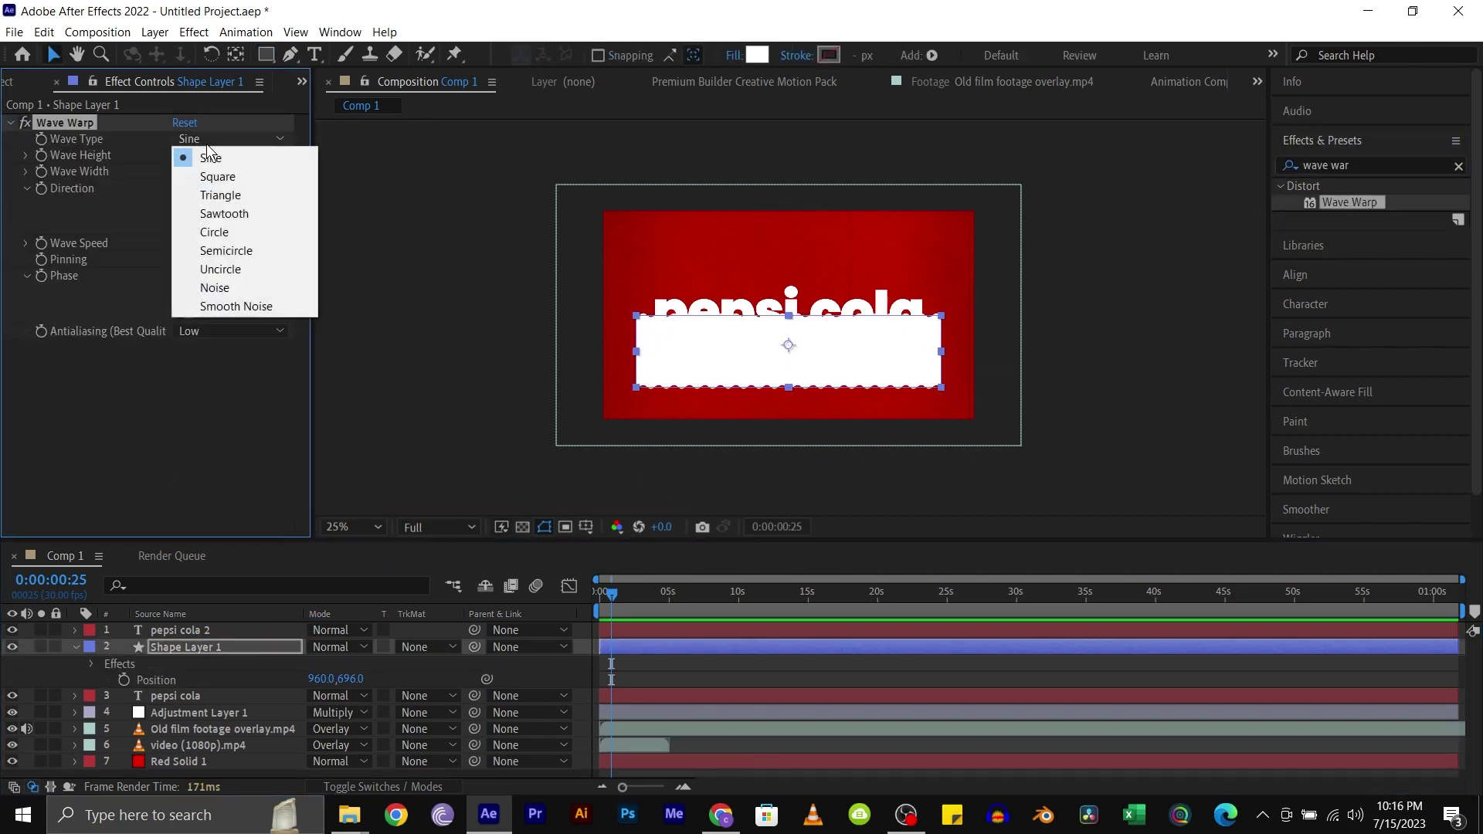
left_click(178, 159)
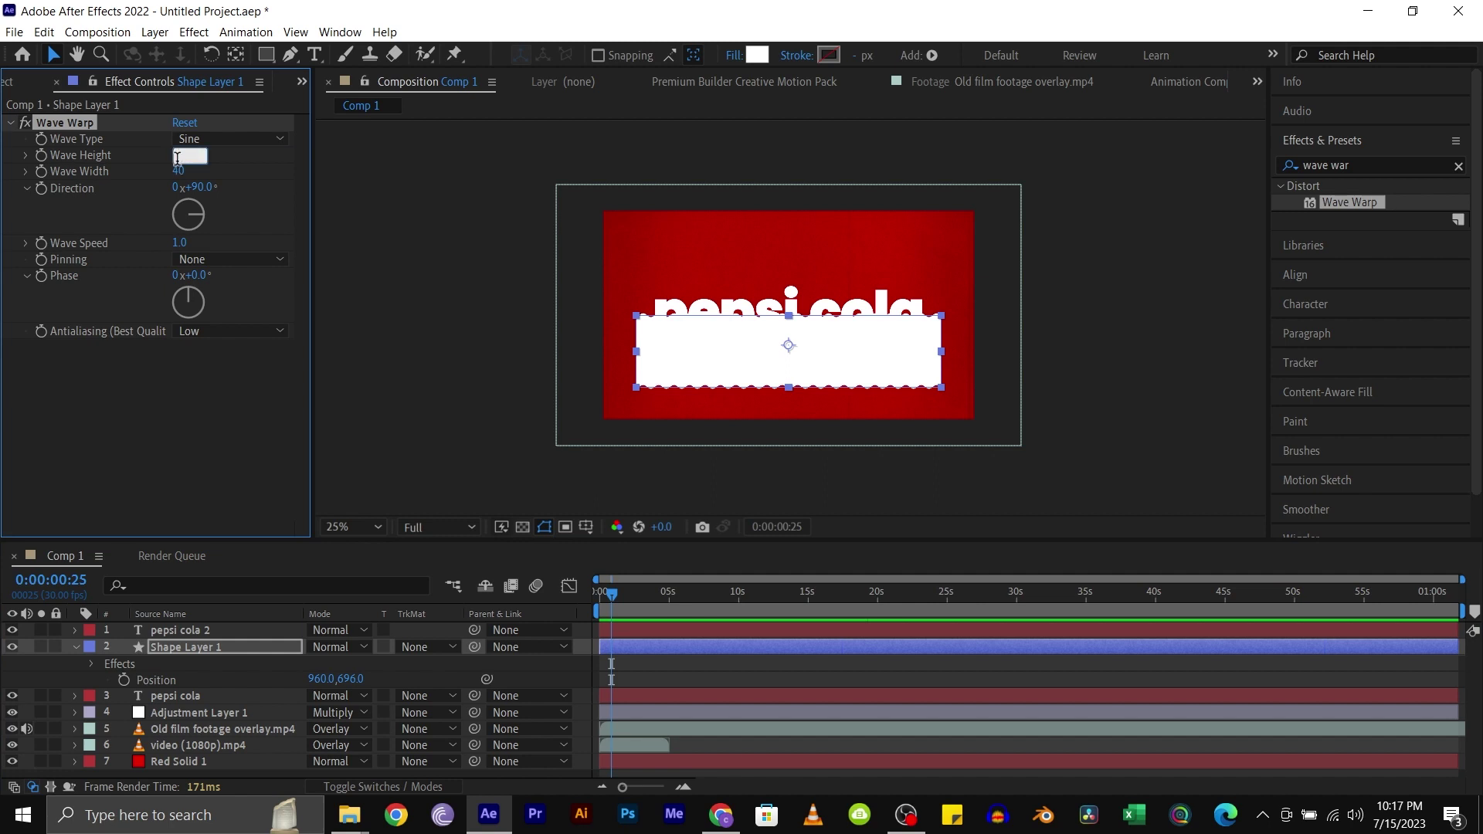
left_click(176, 171)
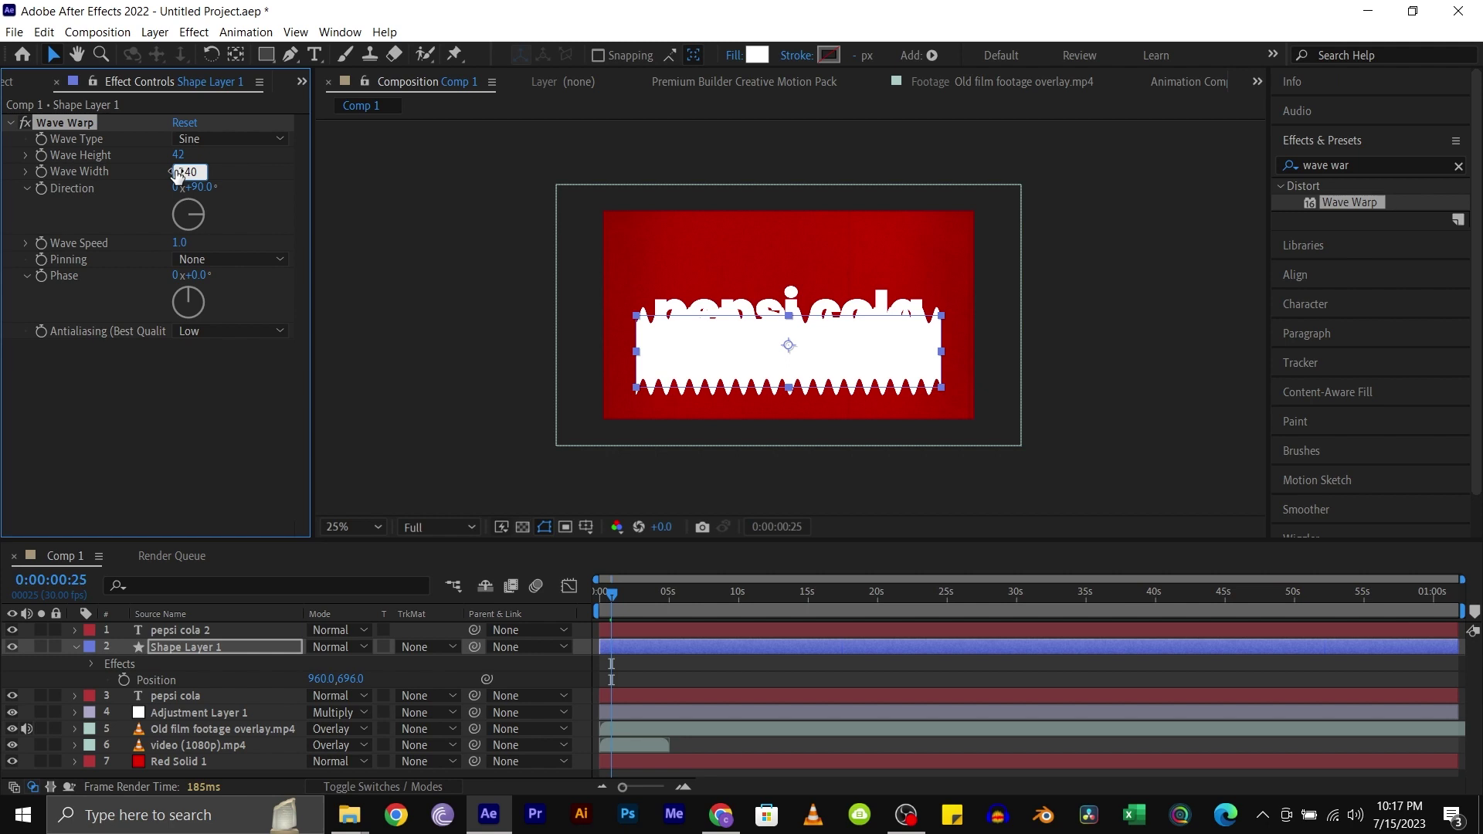
type("240")
key("Return")
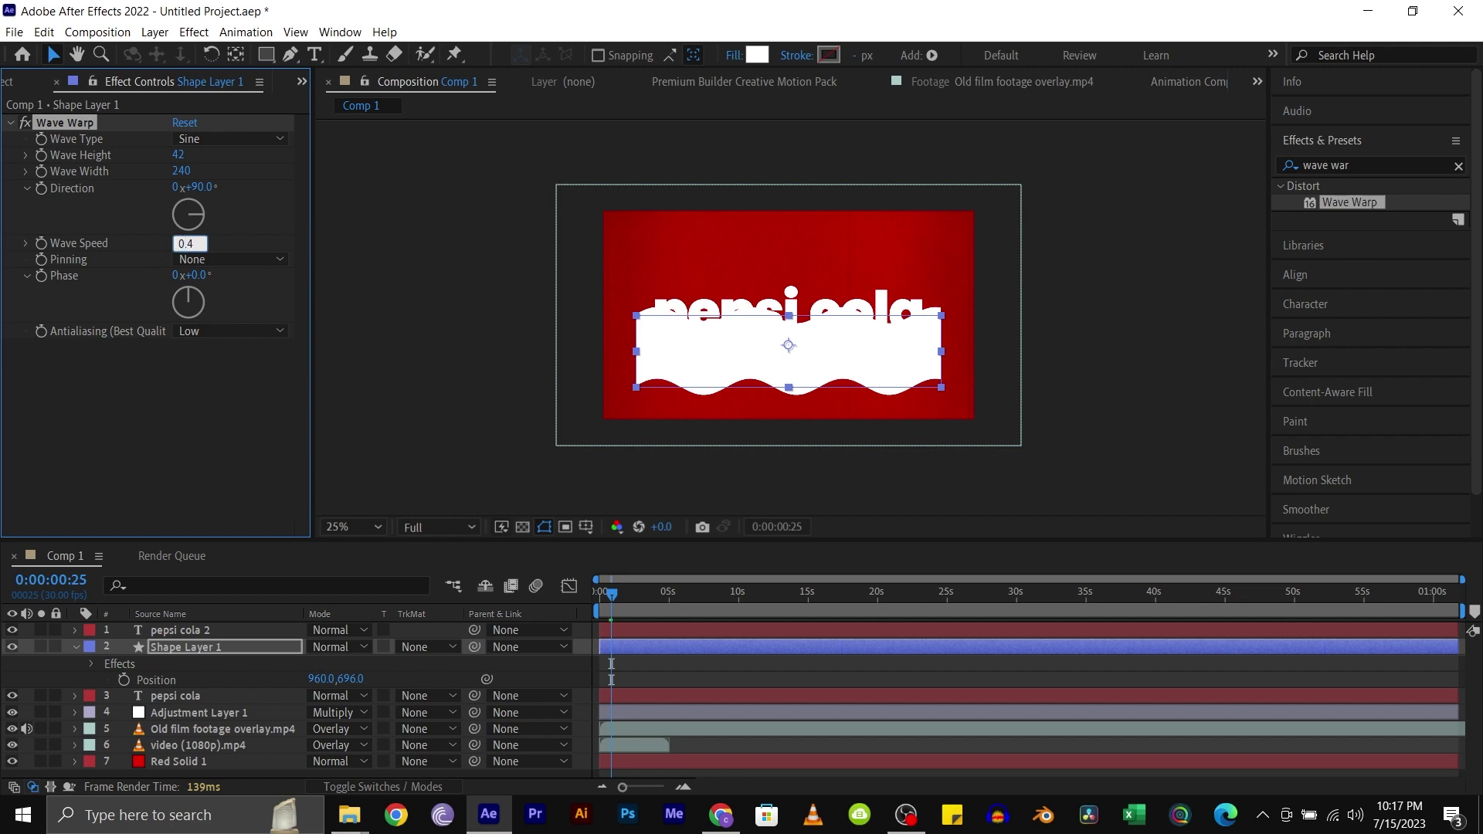
type("0.4")
key("Return")
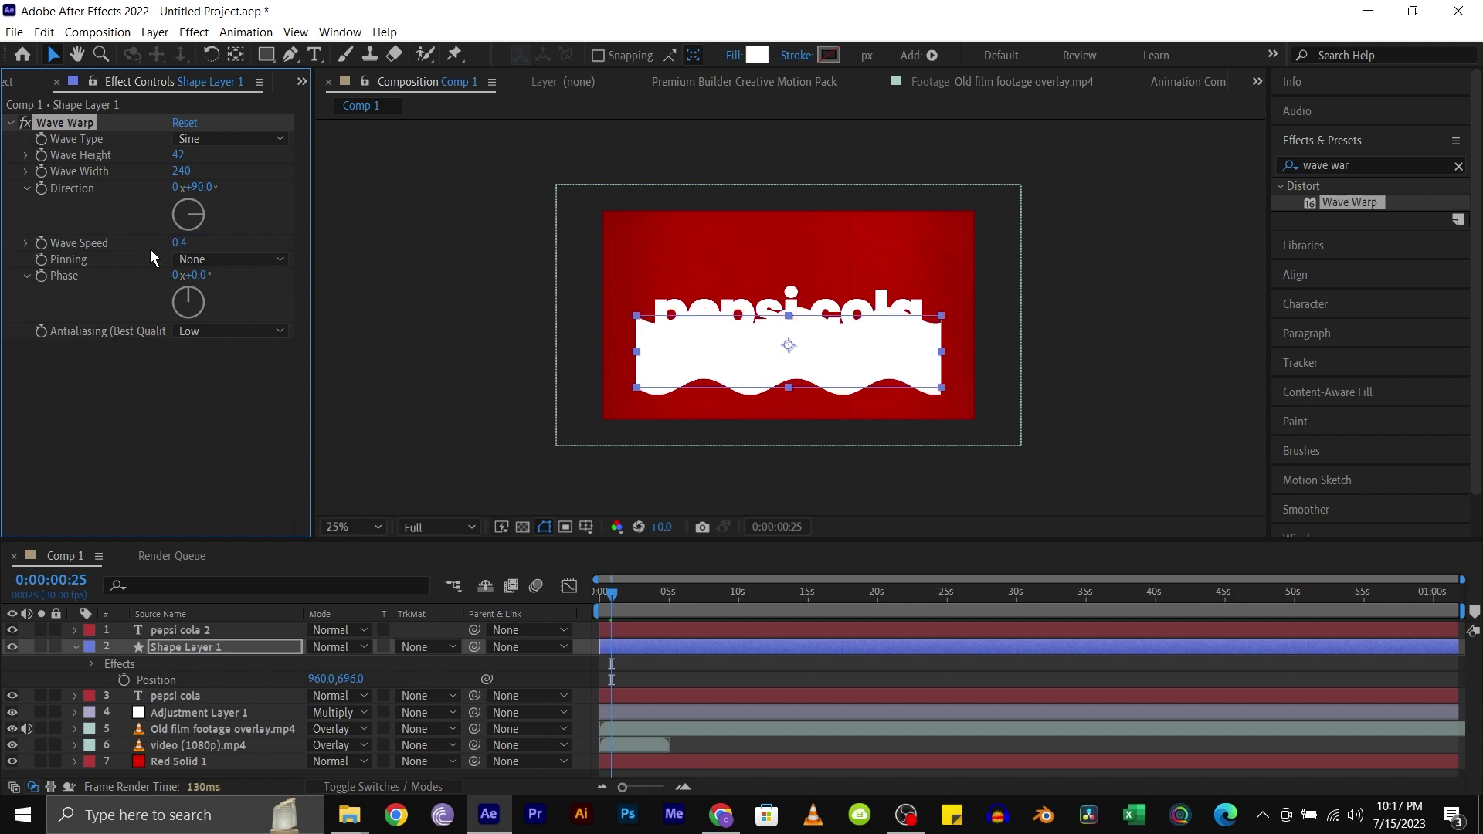
left_click(205, 348)
- Set the pepsi cola layer's track matte to Alpha Matte 'Shape Layer 1' and scrub to check the fill
key("ctrl+grave")
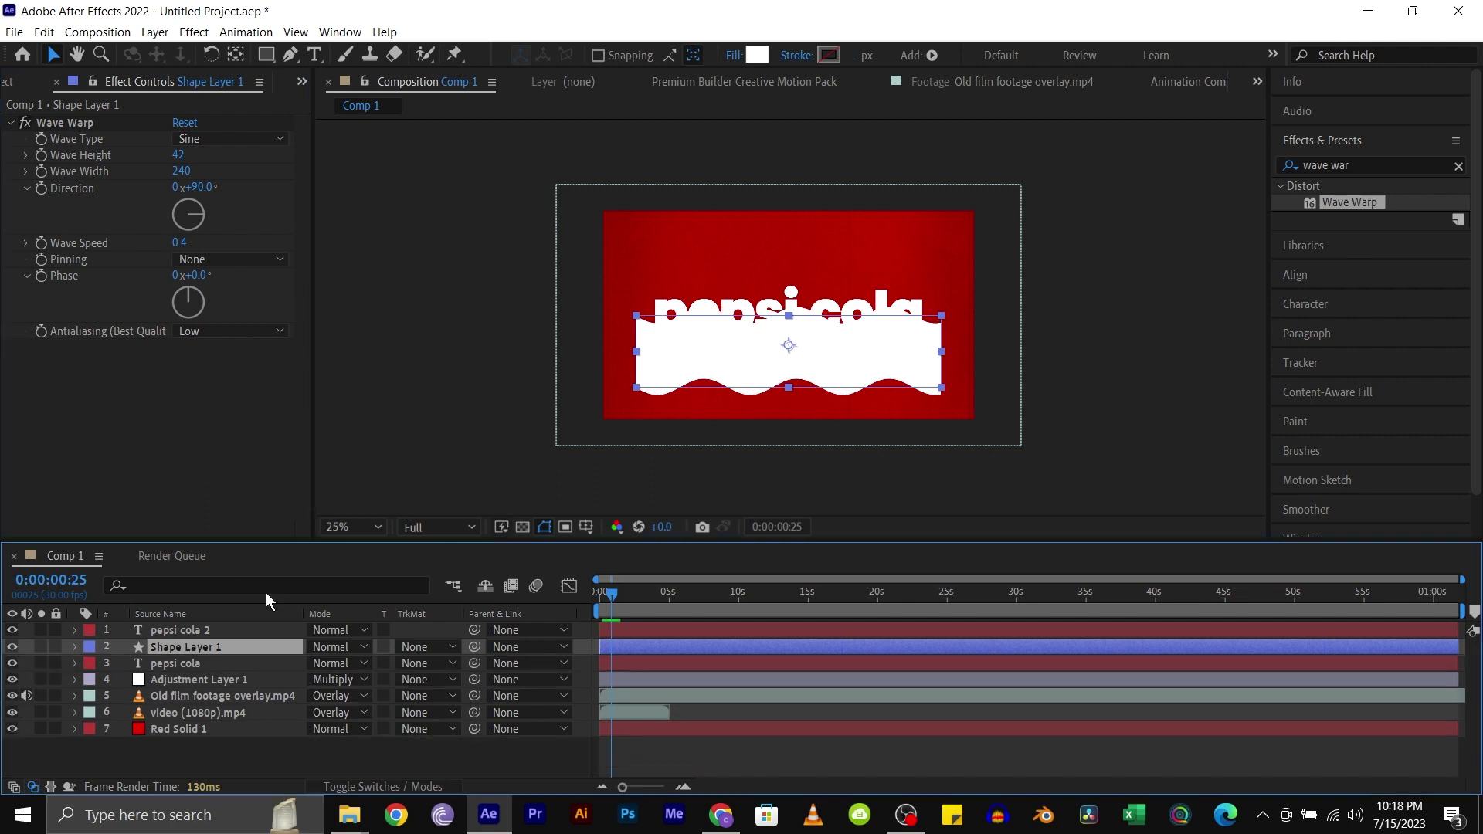
left_click(423, 664)
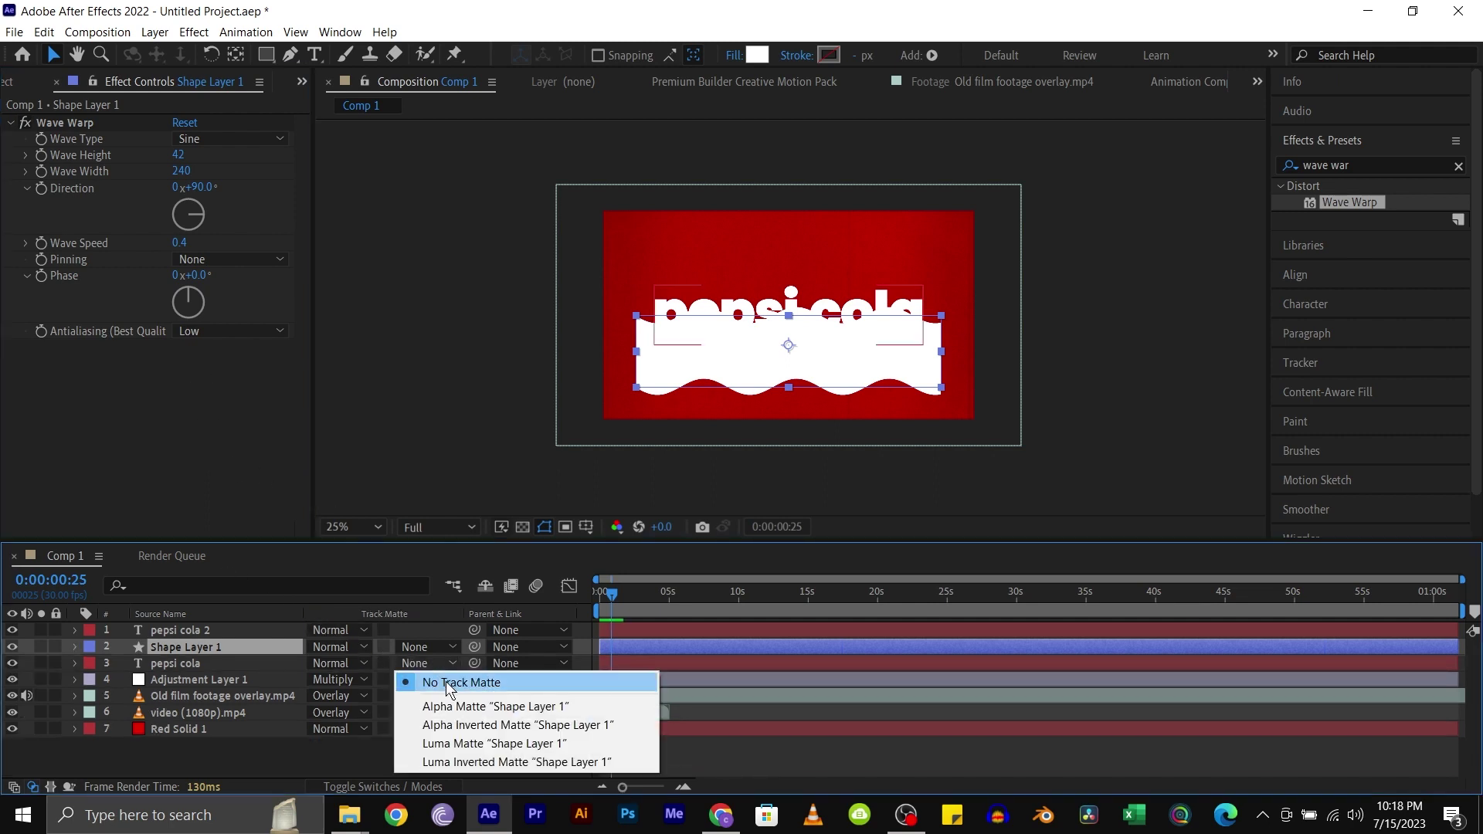
left_click(461, 707)
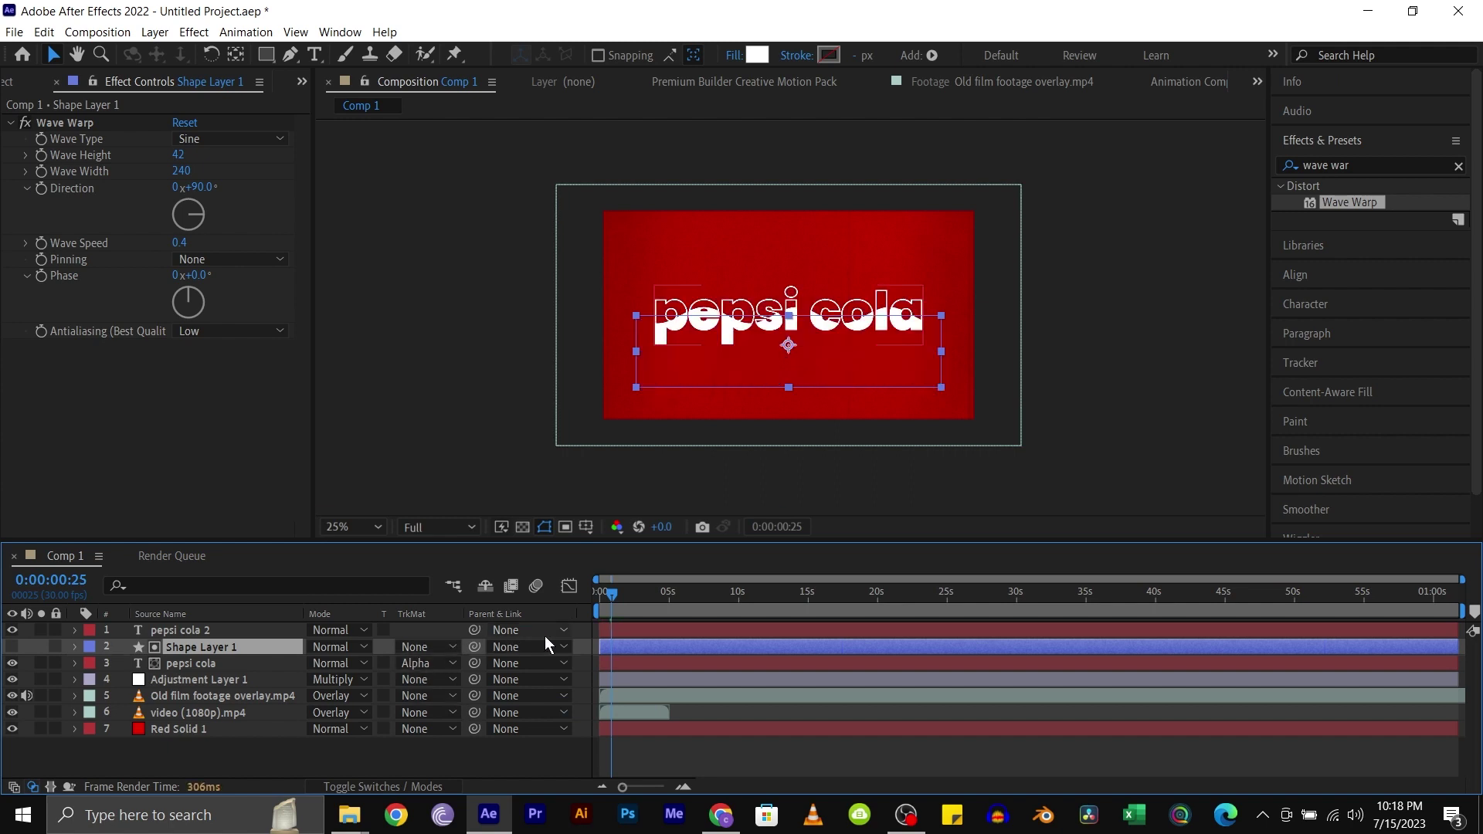
mouse_move(610, 593)
left_mouse_down()
mouse_move(623, 596)
mouse_move(606, 604)
left_mouse_up()
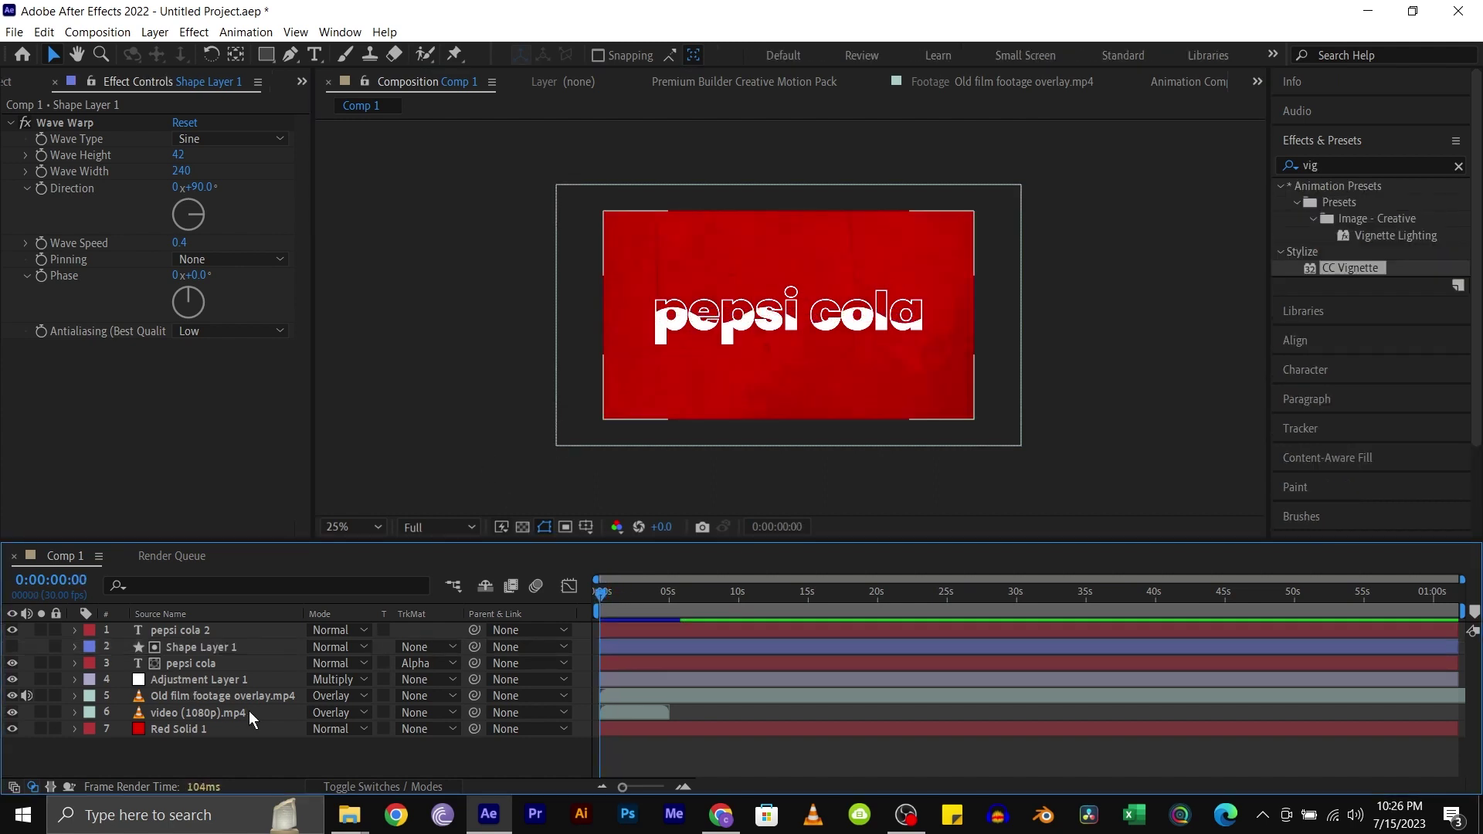
- Add a new adjustment layer to the timeline from the right-click New menu
right_click(276, 746)
mouse_move(335, 545)
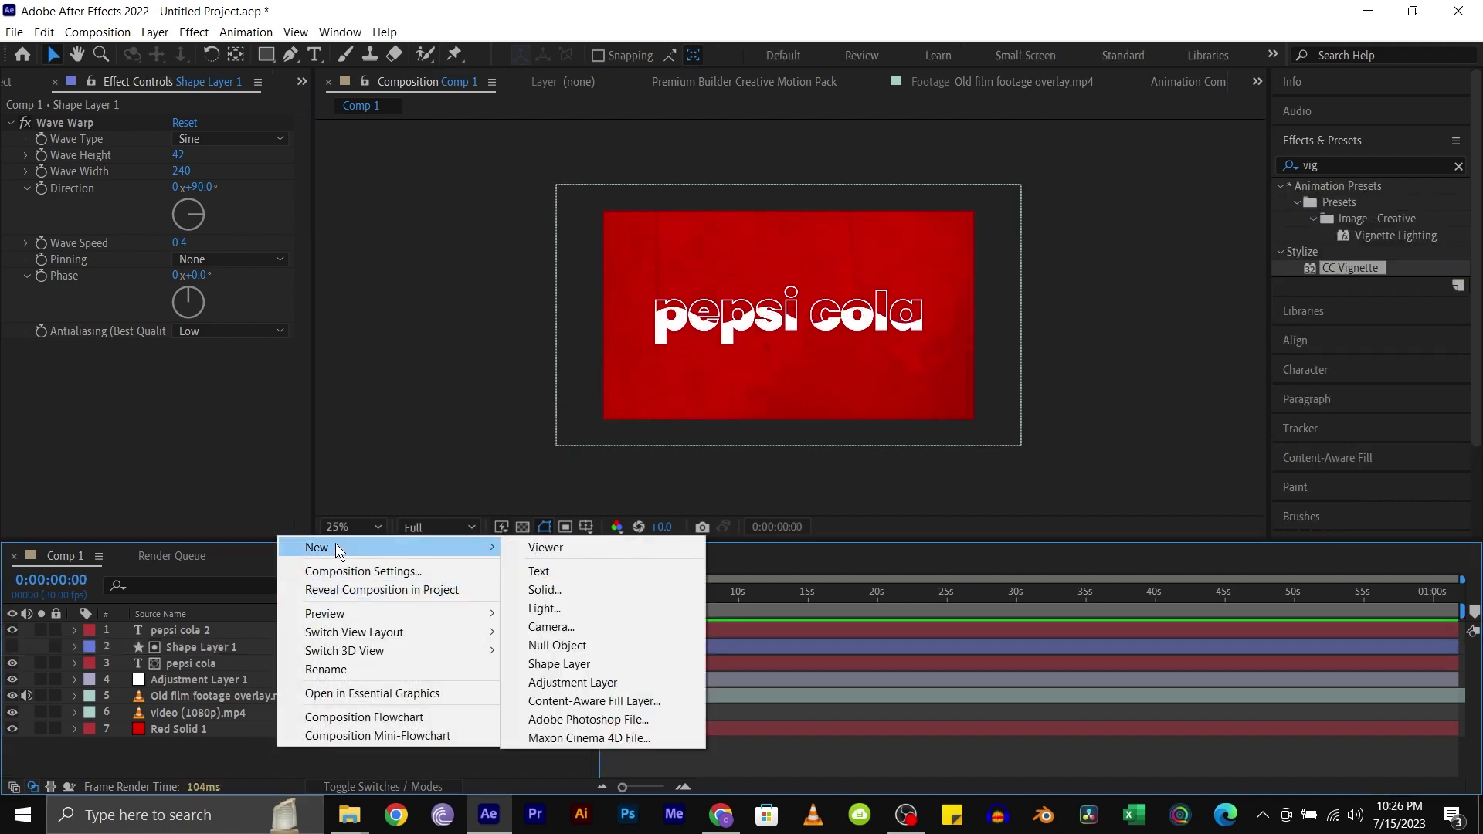
left_click(585, 683)
- Search Effects & Presets for 'vig' and drag CC Vignette onto the adjustment layer
left_click(1293, 166)
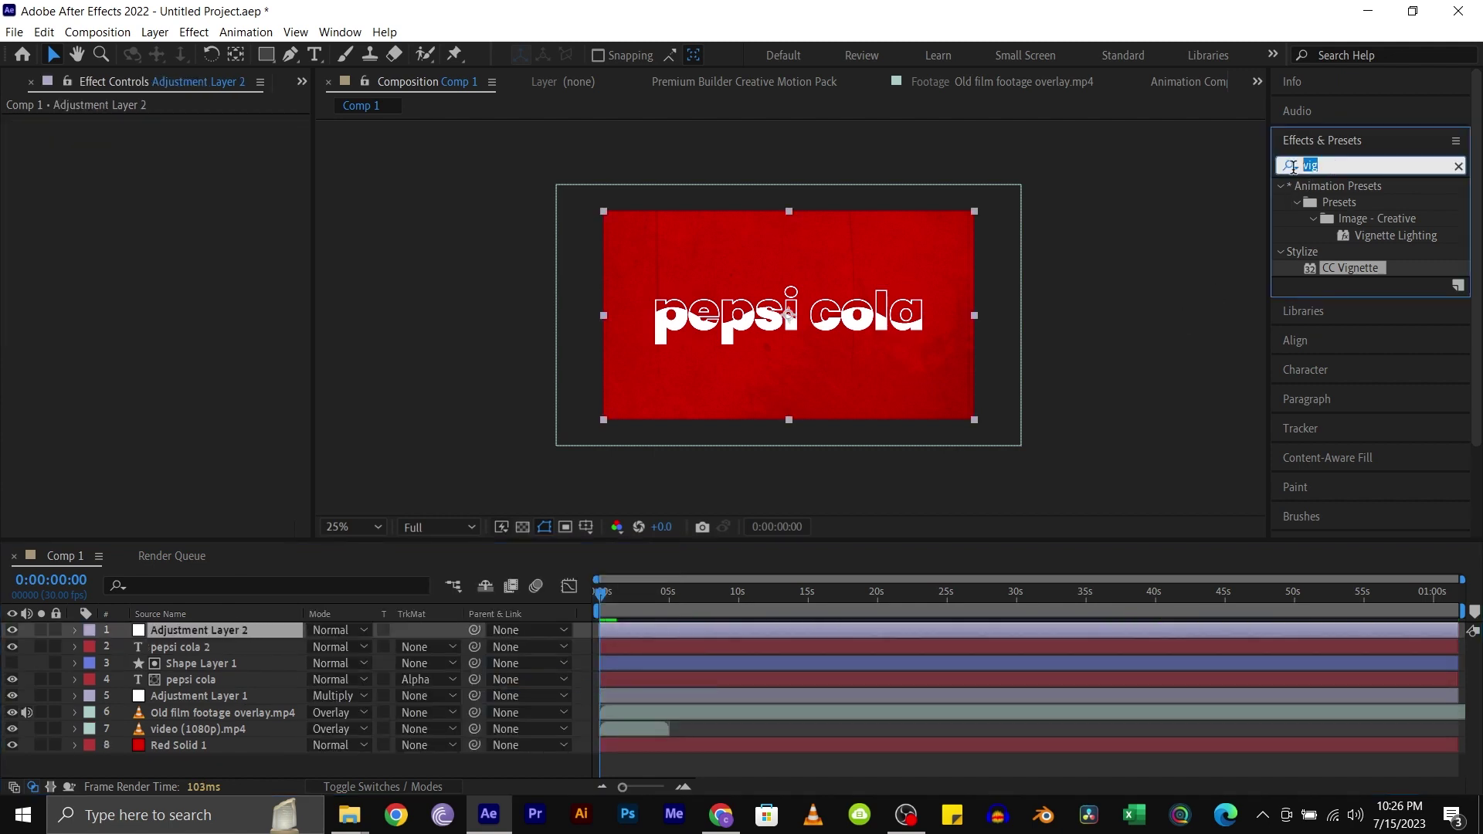
key("BackSpace")
left_click(1289, 166)
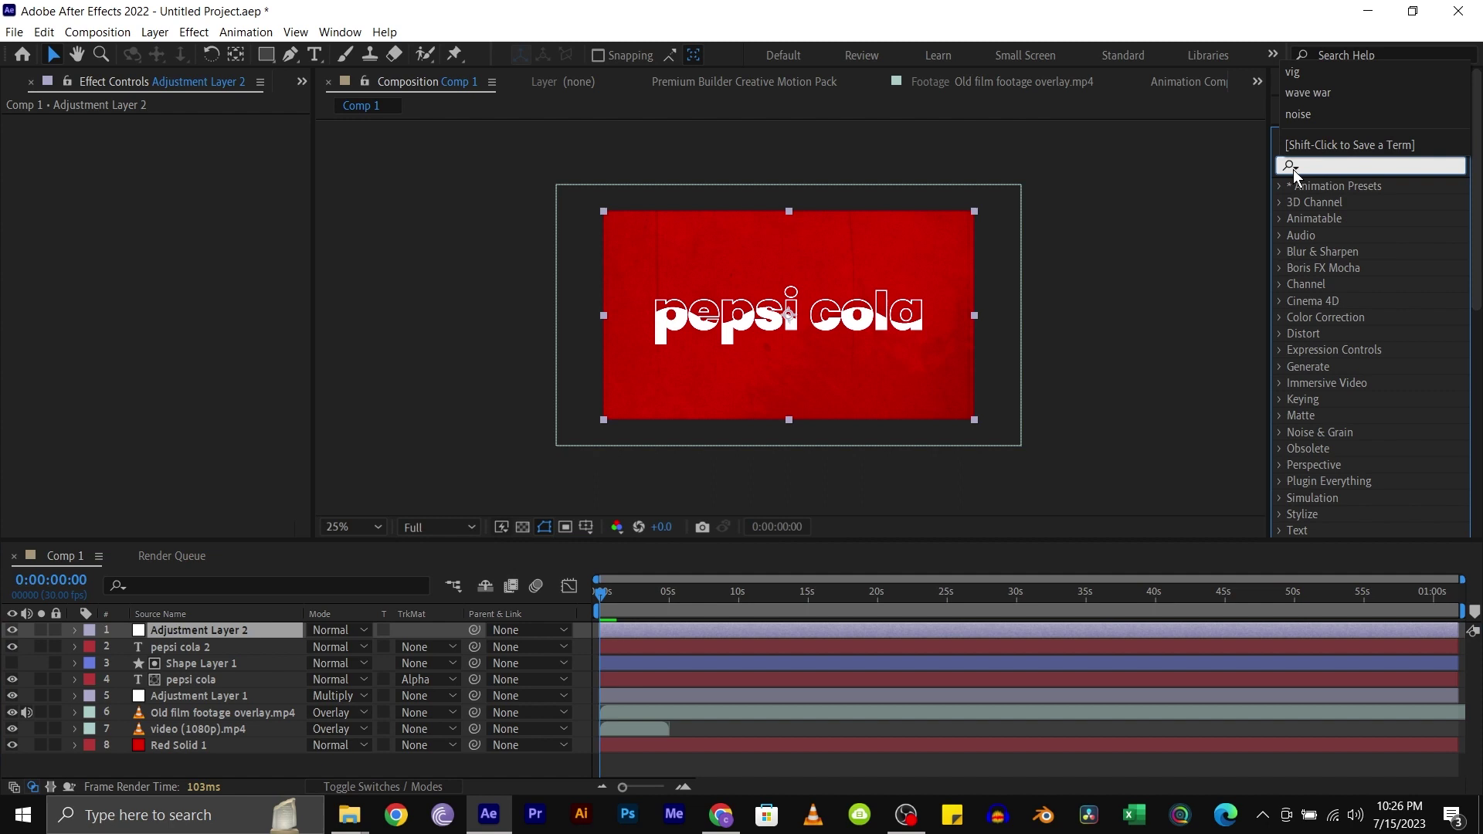
type("vig")
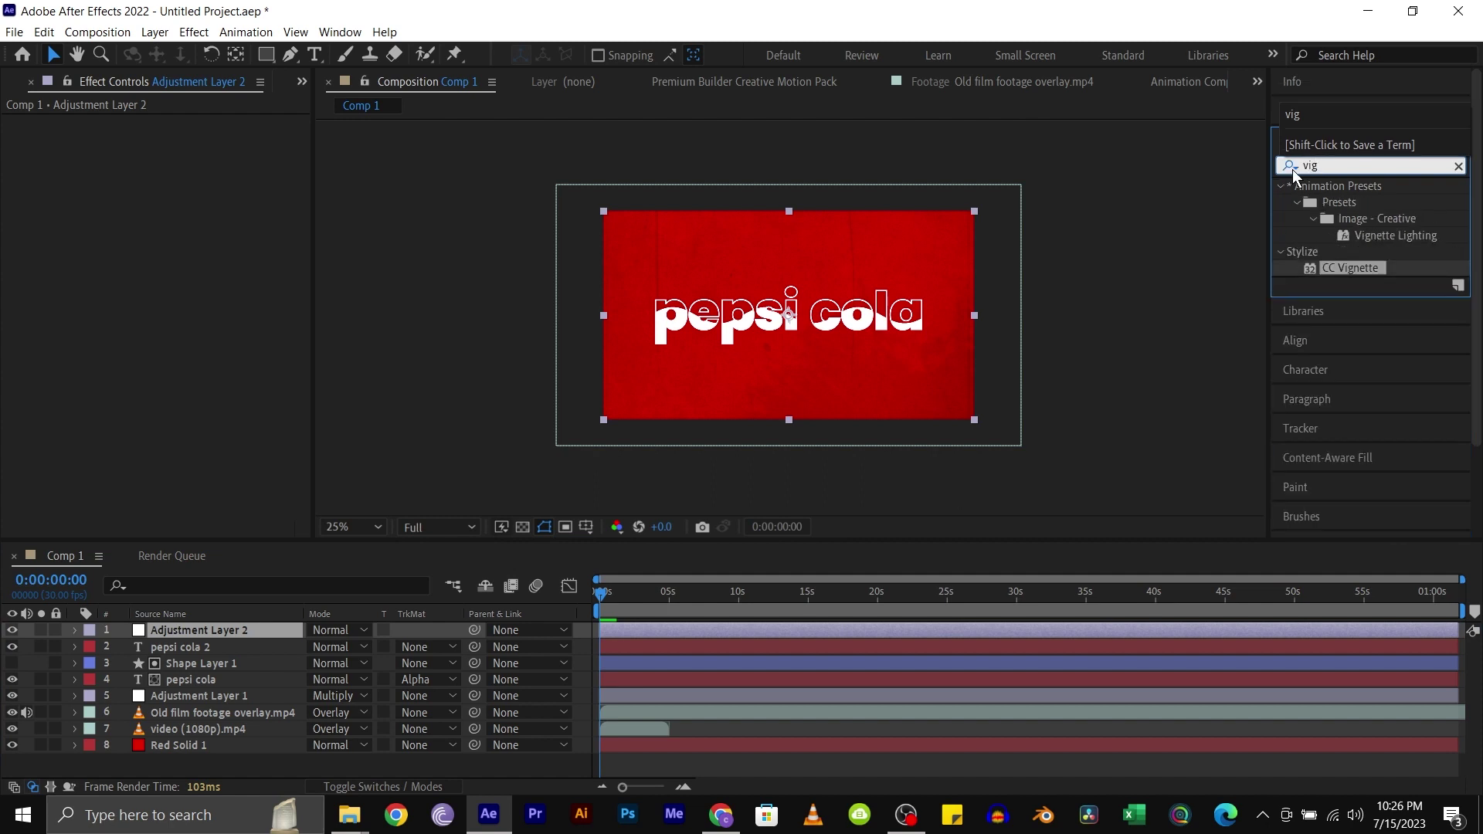
left_click_drag(1352, 267, 232, 630)
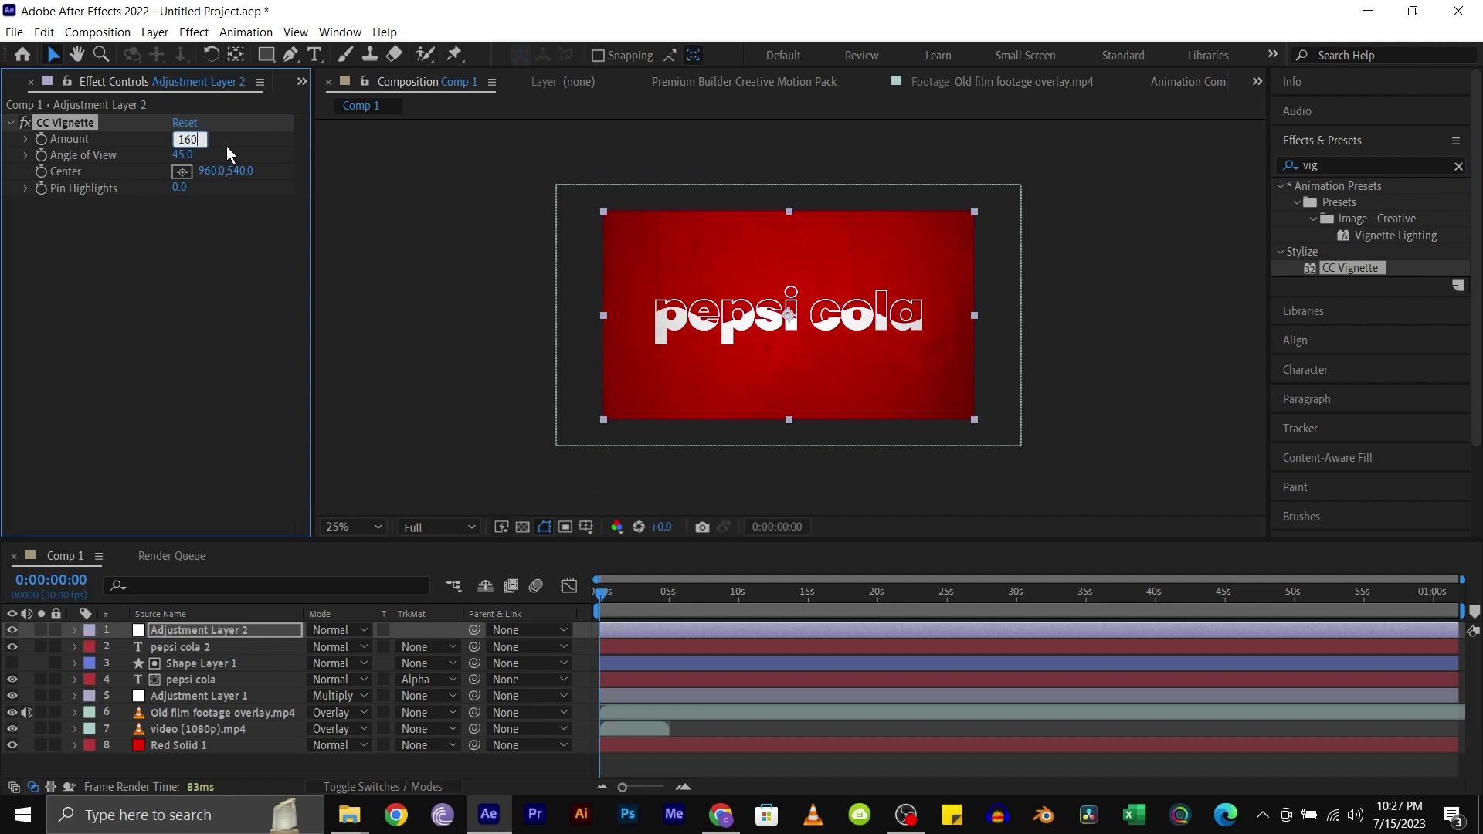
- Set CC Vignette Amount to 160 and Angle of View to 50, then preview at 0:00:03:02
left_click(180, 154)
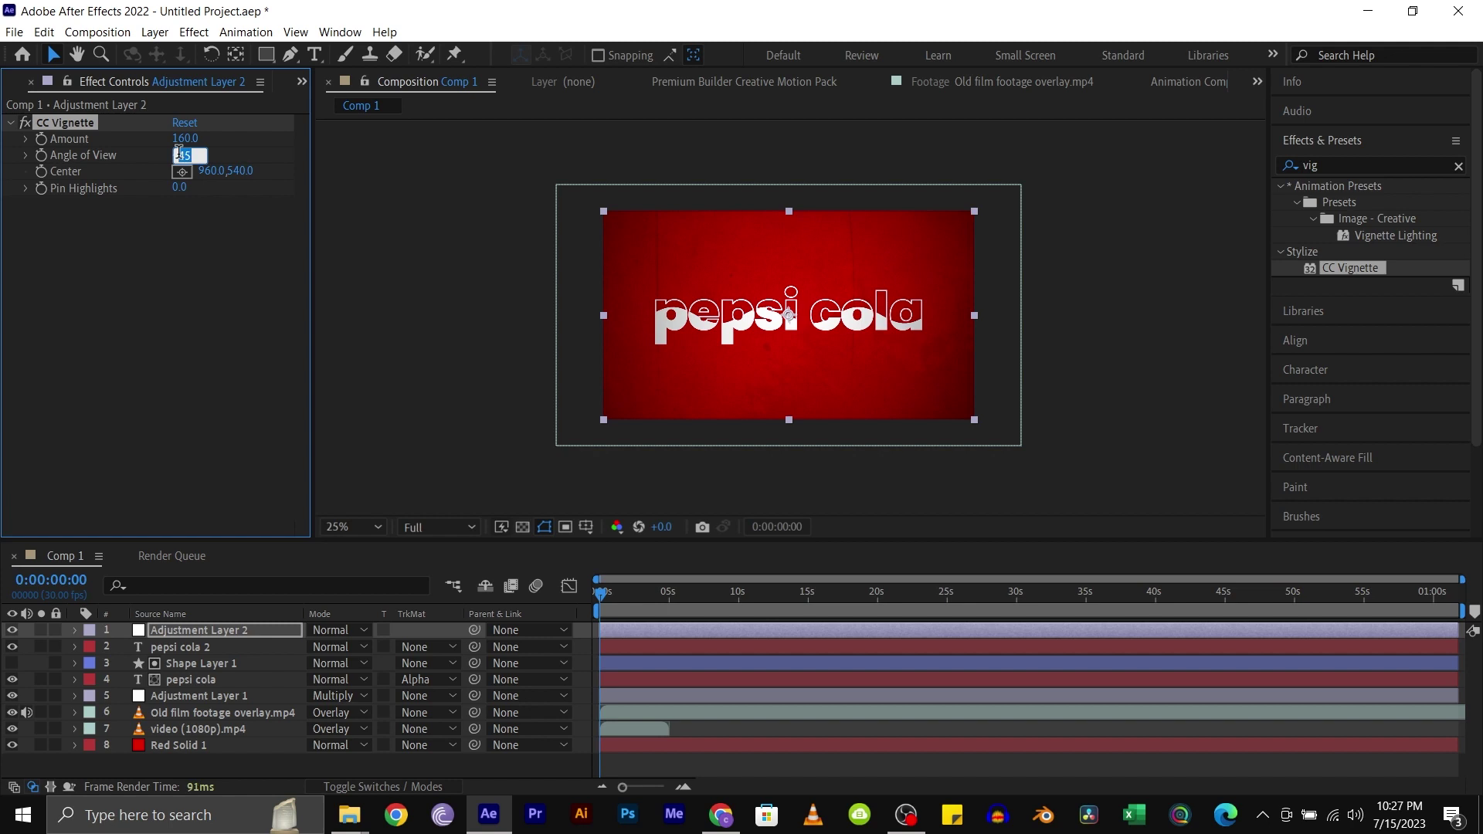
type("50")
key("Return")
left_click(602, 599)
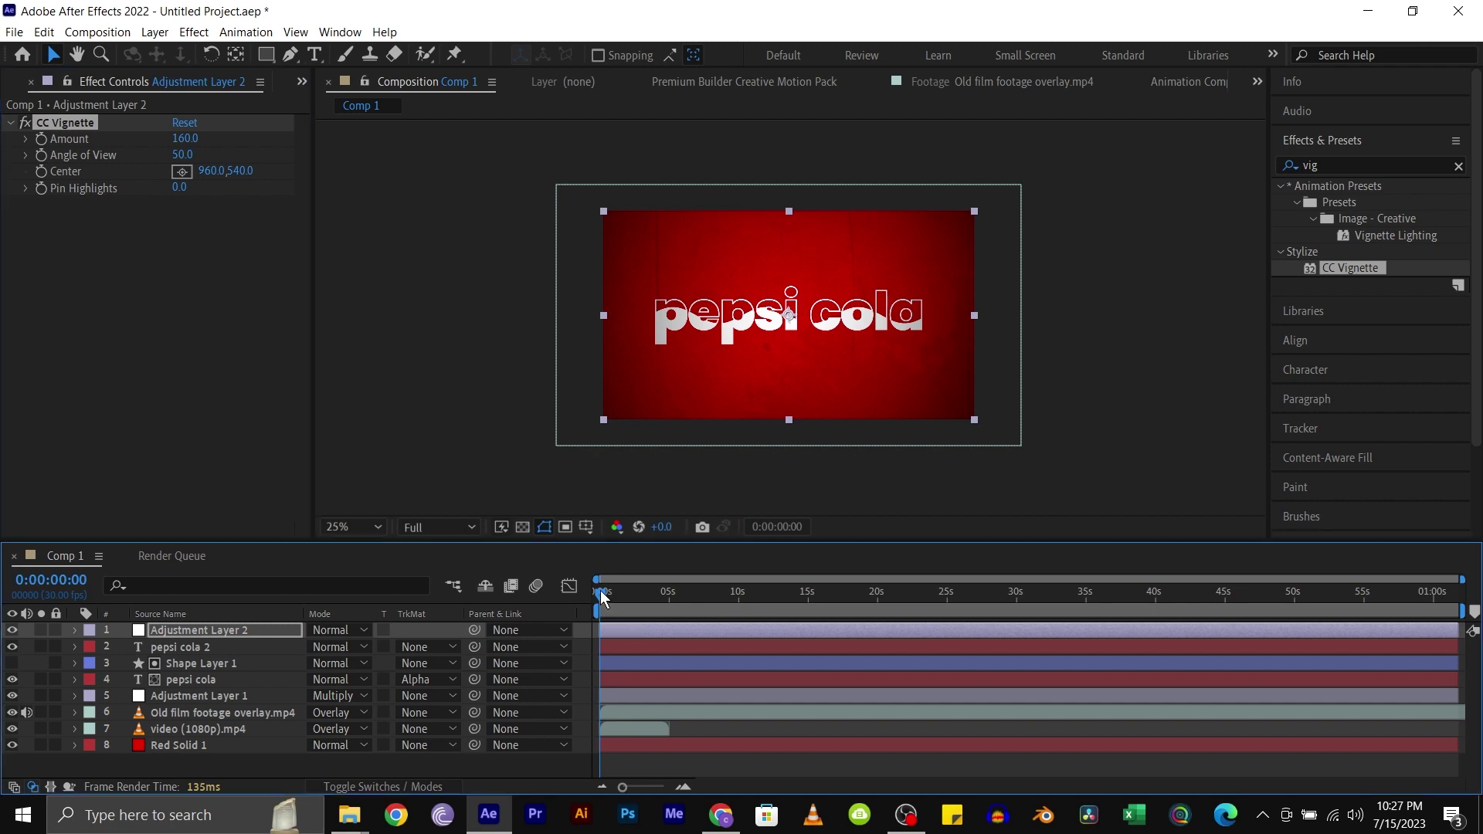
left_click_drag(602, 593, 648, 593)
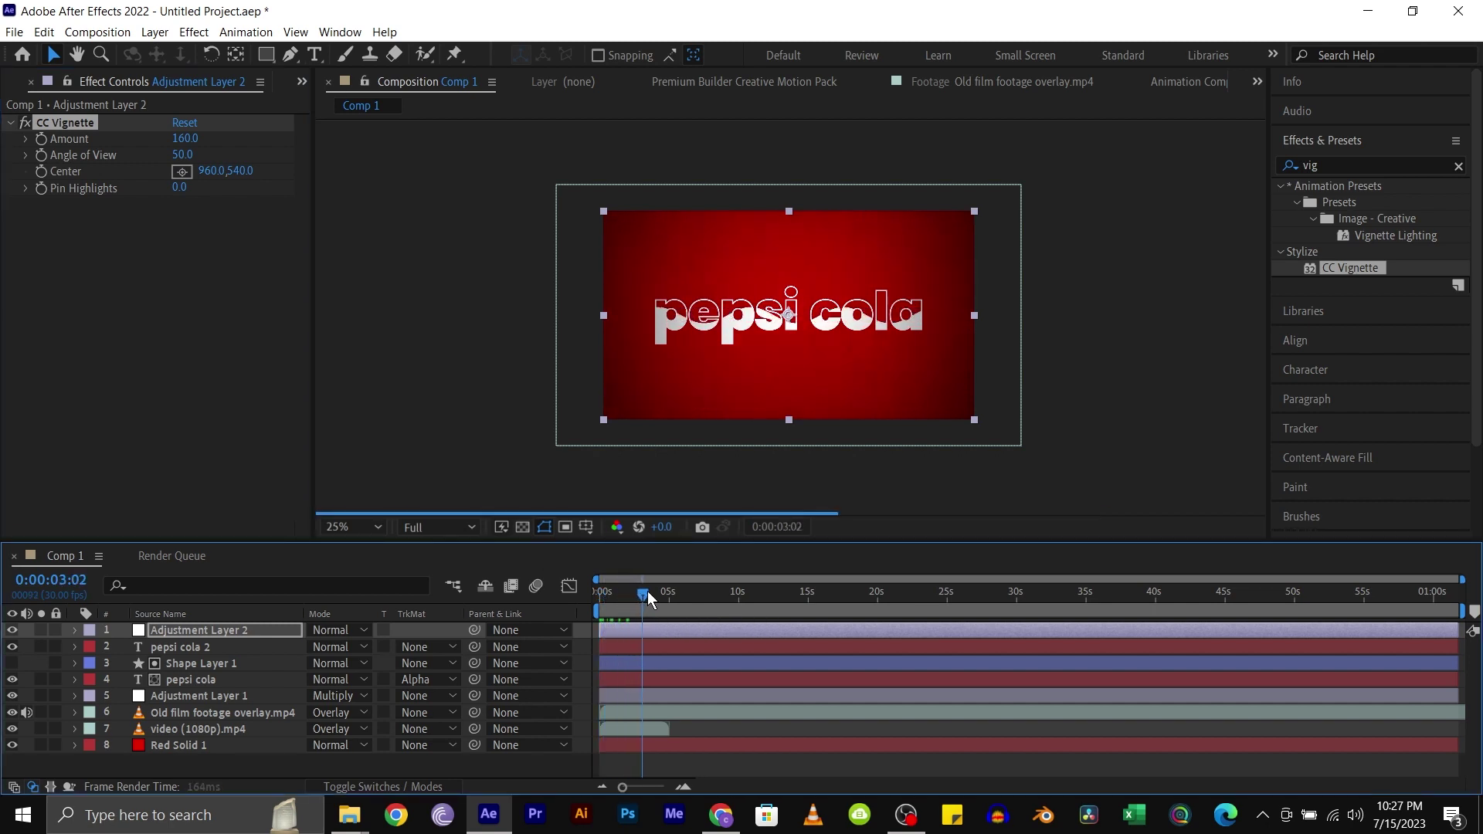